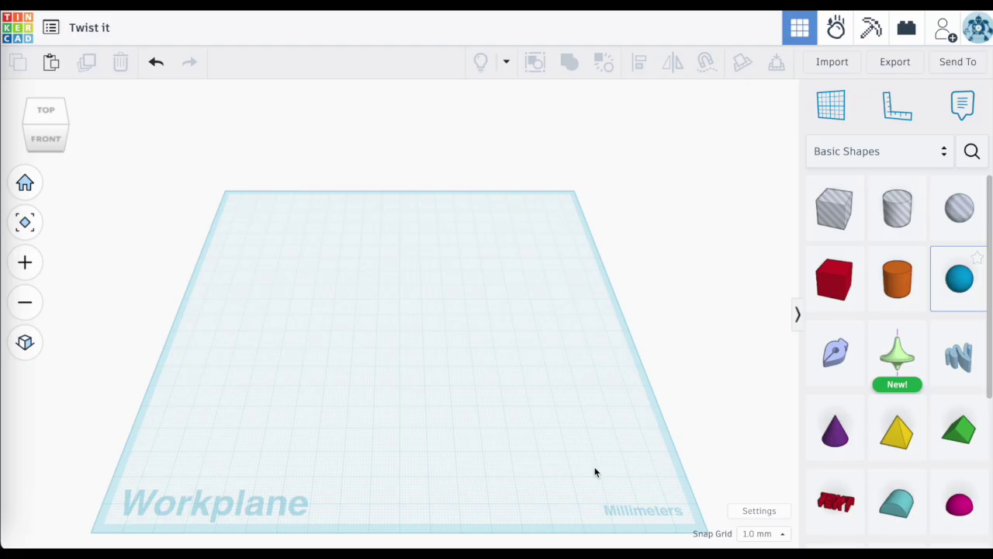
Sketch a closed 20 × 20 mm square centred on the origin and finish it as an extruded shape on the workplane.
mouse_move(835, 352)
left_mouse_down()
mouse_move(431, 306)
mouse_move(414, 336)
left_mouse_up()
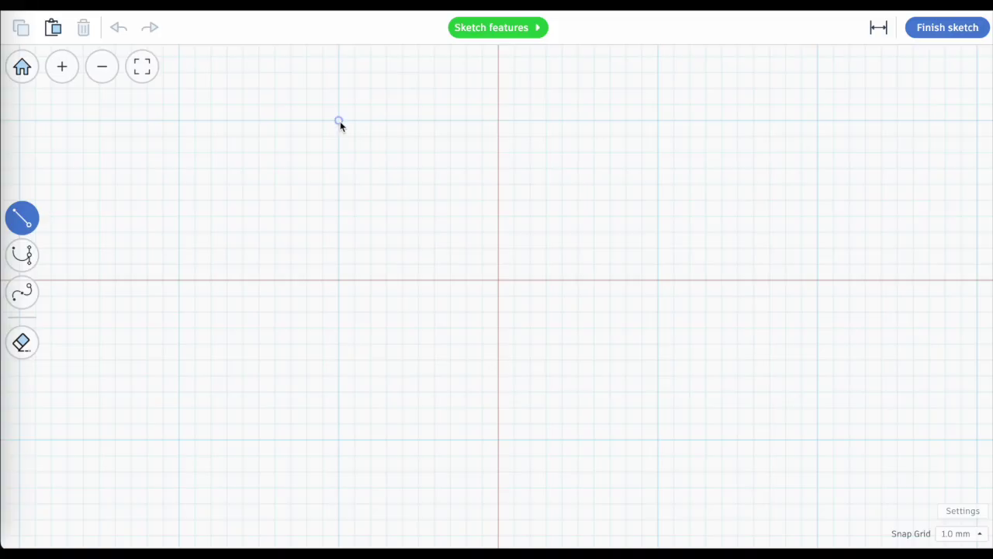
left_click(657, 121)
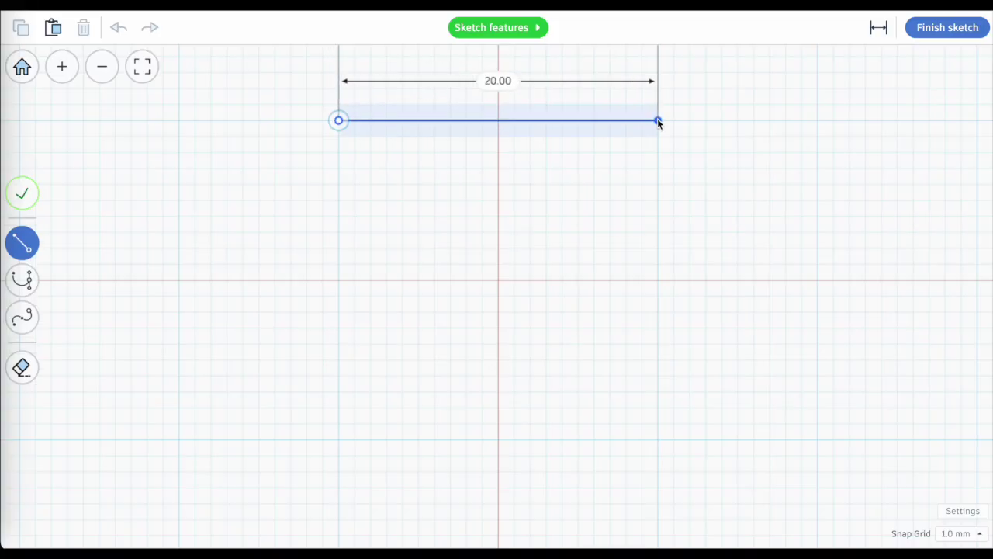
left_click(658, 440)
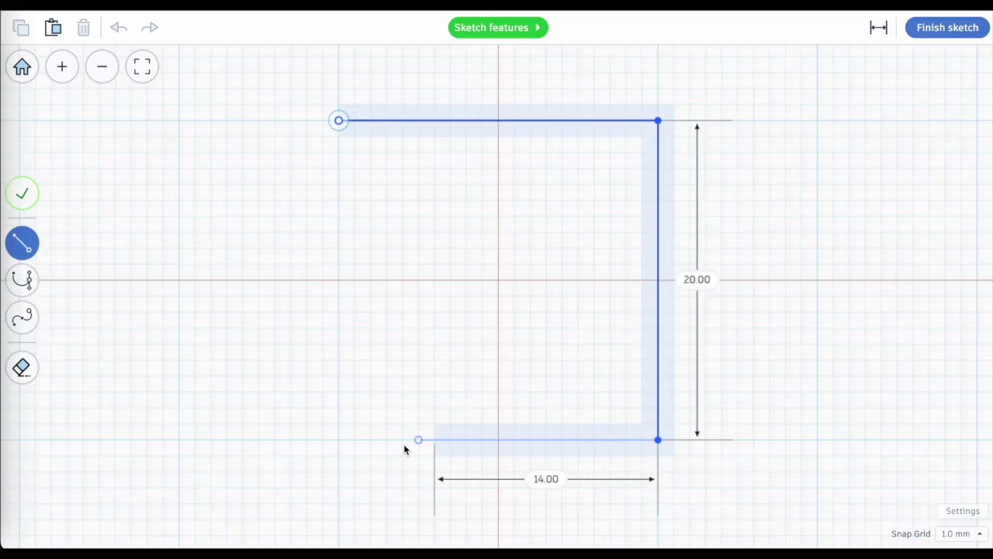
left_click(339, 440)
left_click(338, 120)
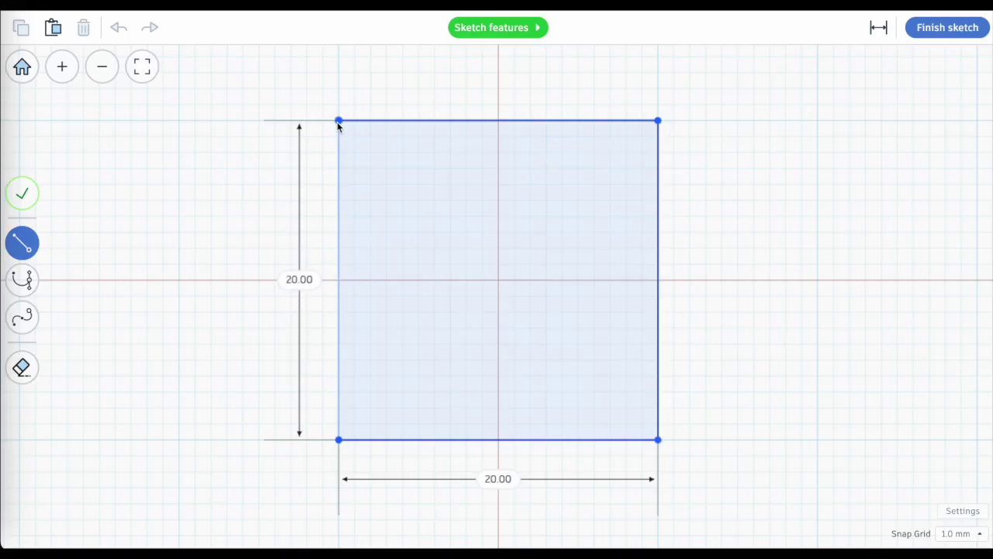
left_click(941, 24)
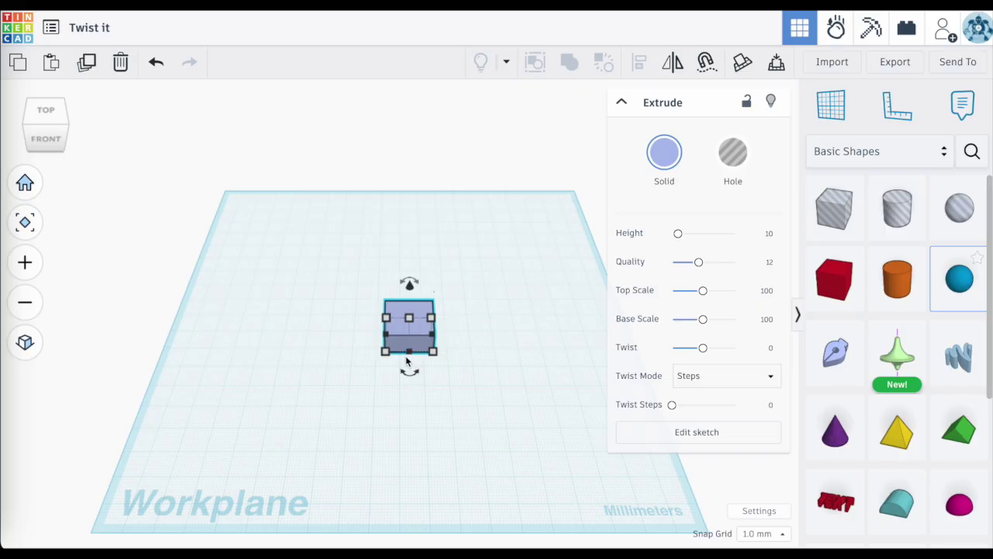
Set the extruded square's base scale to 200.
right_click_drag(400, 362, 397, 390)
scroll(397, 391, "up", 5)
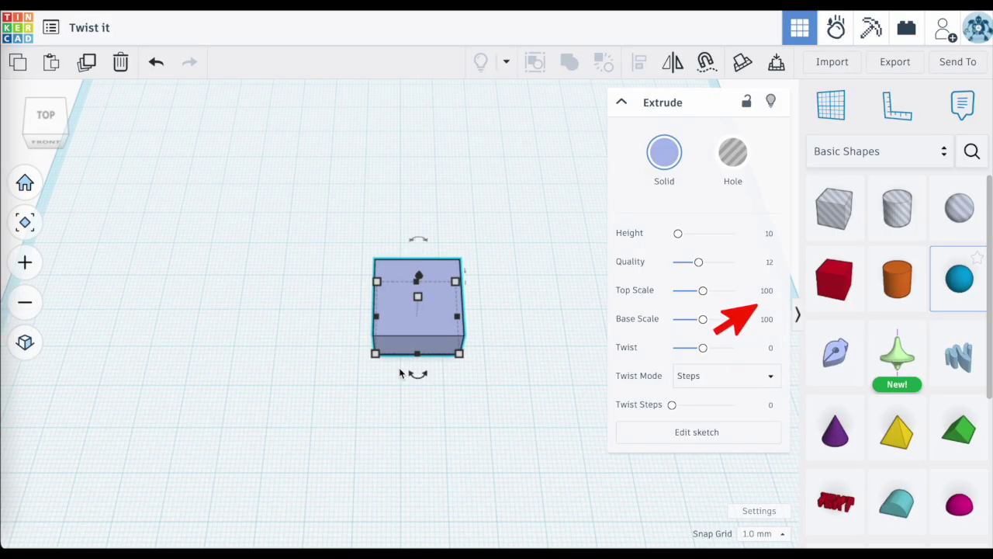
mouse_move(377, 356)
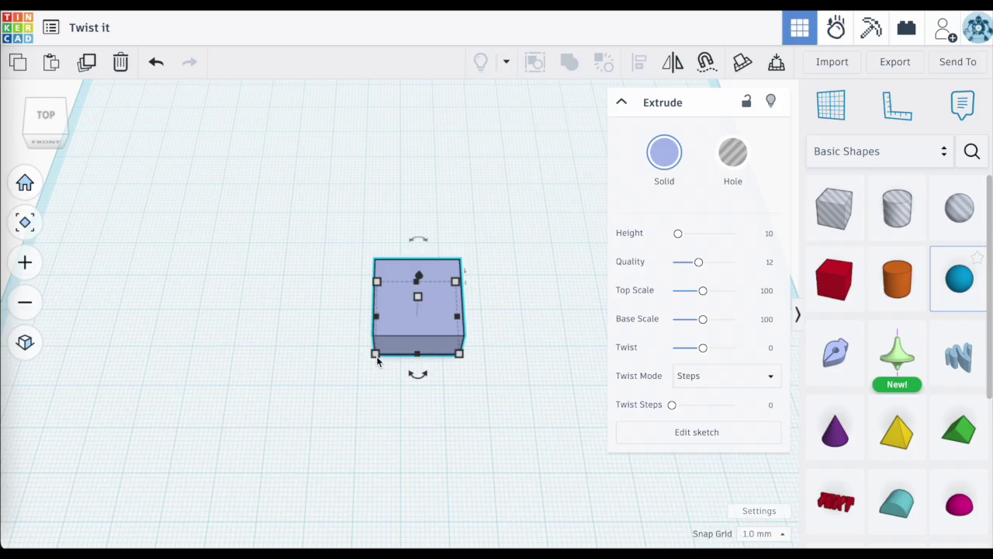
left_click(703, 324)
left_click_drag(703, 324, 758, 330)
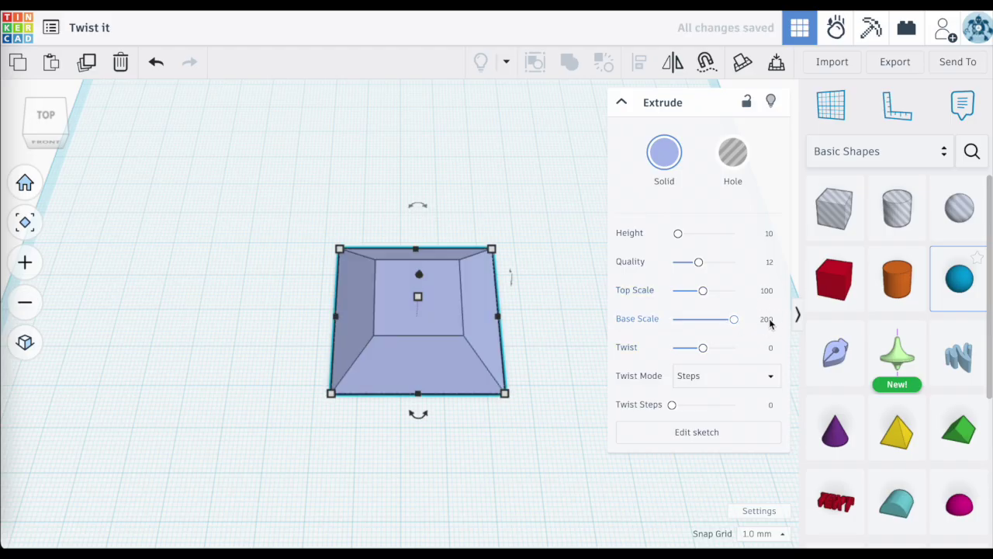
Set the extruded square's top scale to 75.
right_click_drag(530, 384, 411, 388)
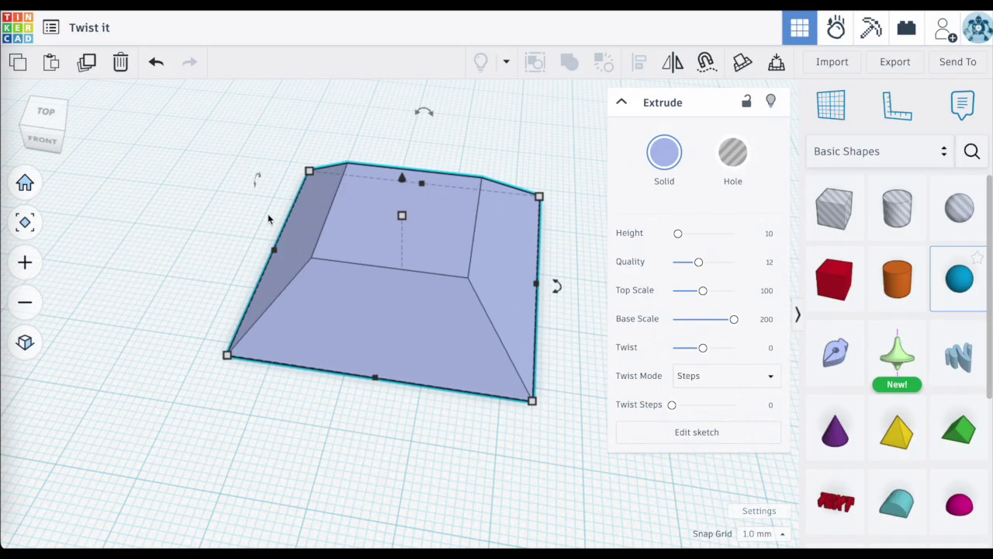
mouse_move(536, 360)
right_mouse_down()
mouse_move(561, 310)
mouse_move(523, 376)
right_mouse_up()
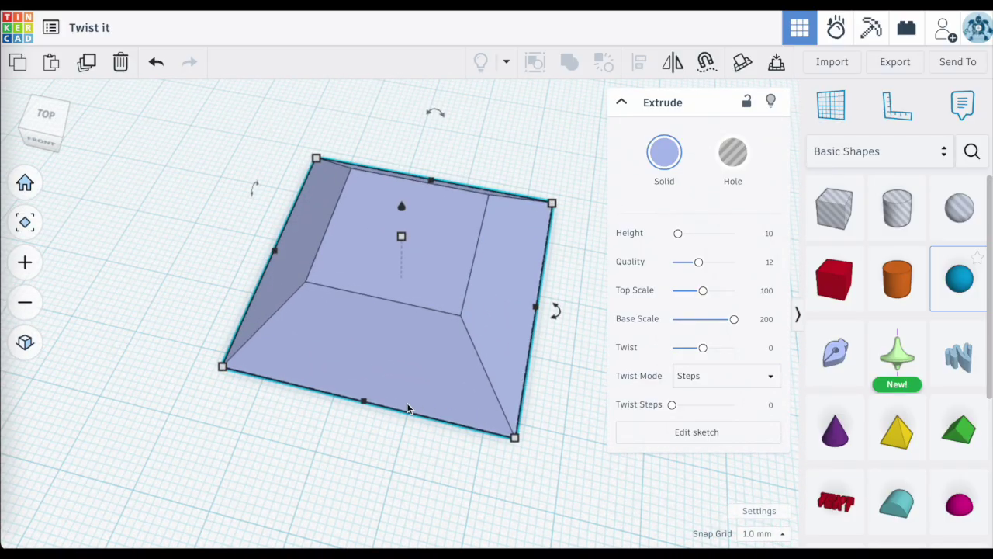
scroll(408, 409, "up", 2)
right_click_drag(409, 408, 424, 371)
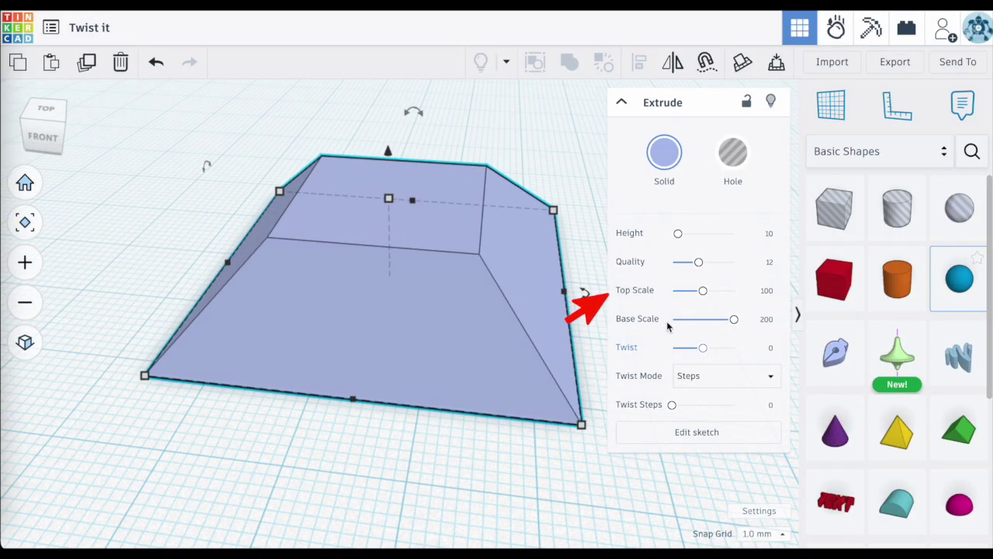
mouse_move(703, 292)
left_mouse_down()
mouse_move(715, 293)
mouse_move(695, 301)
left_mouse_up()
left_click(770, 291)
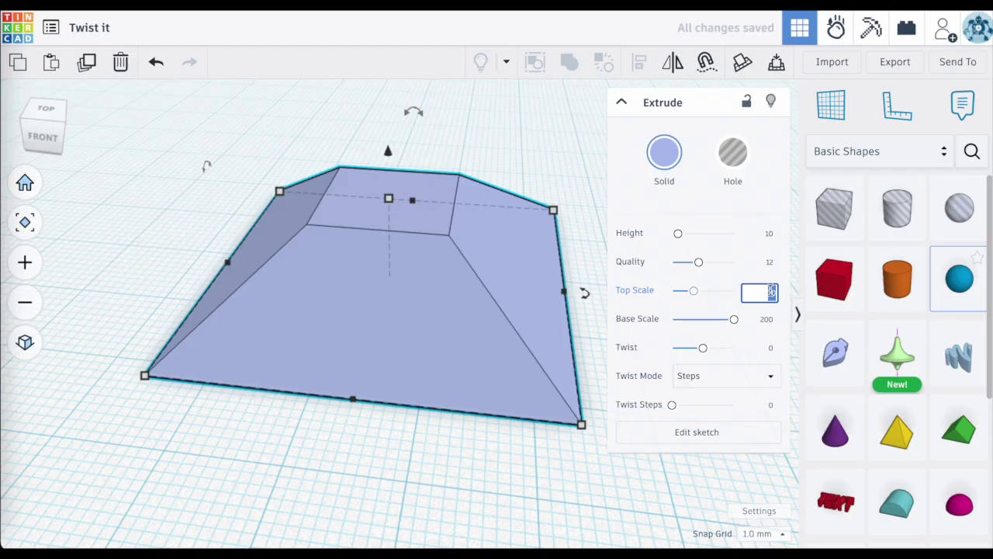
type("75")
key("Return")
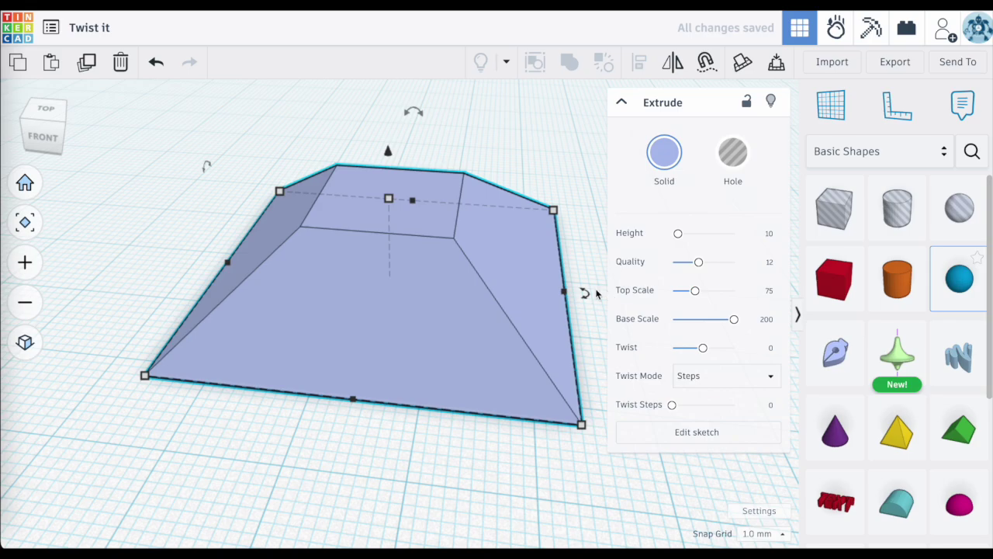
Examine the taper between the top and base of the block from above, the front and the side.
mouse_move(383, 248)
right_mouse_down()
mouse_move(401, 281)
mouse_move(378, 233)
right_mouse_up()
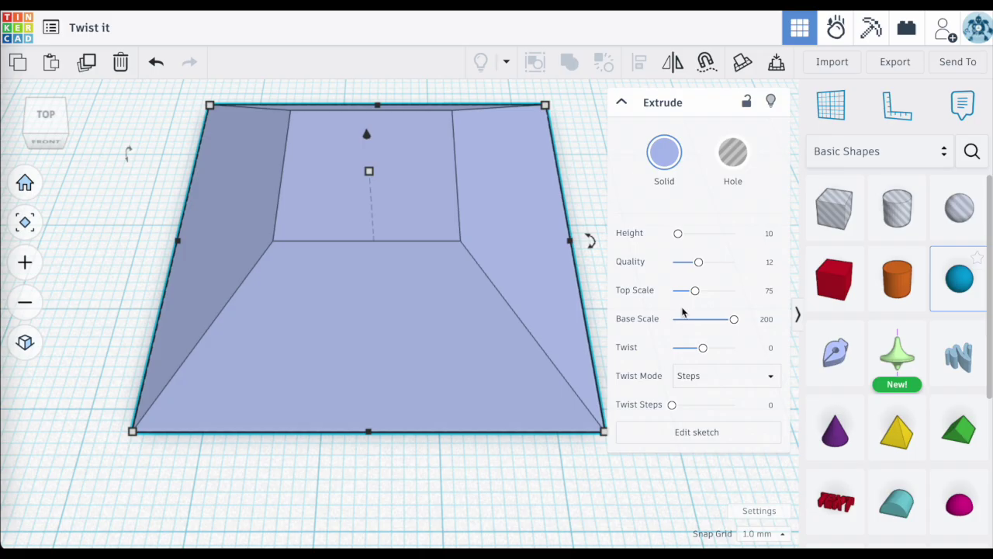
scroll(512, 400, "down", 5)
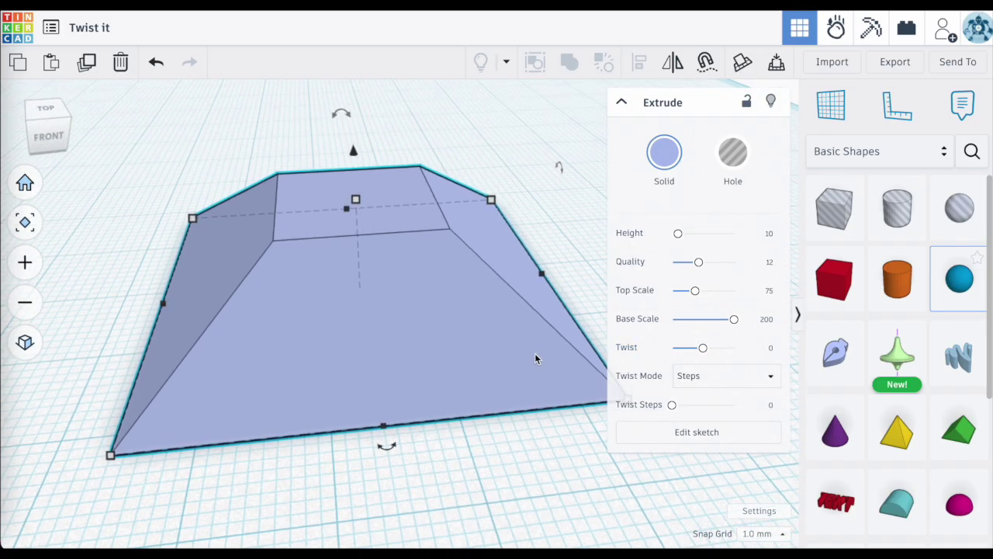
right_click_drag(508, 392, 552, 314)
scroll(557, 318, "up", 3)
scroll(557, 316, "down", 2)
scroll(535, 318, "up", 2)
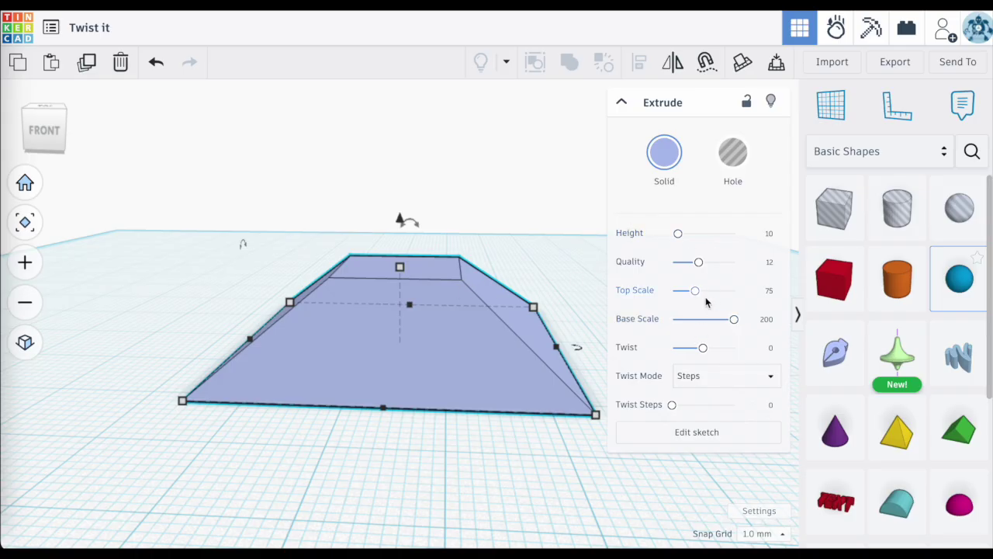
scroll(461, 374, "up", 1)
right_click_drag(461, 376, 522, 377)
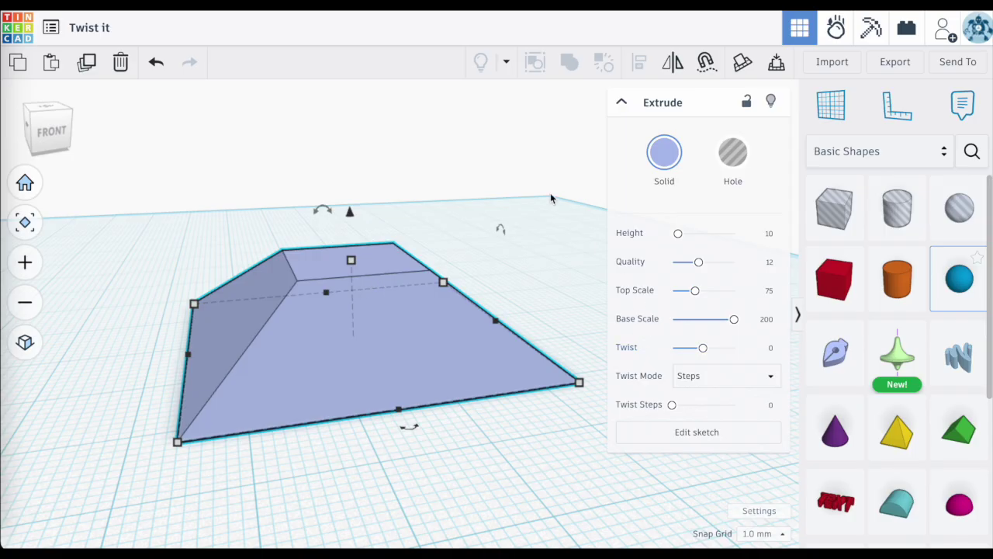
Undo the top scale and base scale changes on the extruded block.
left_click(158, 71)
left_click(157, 70)
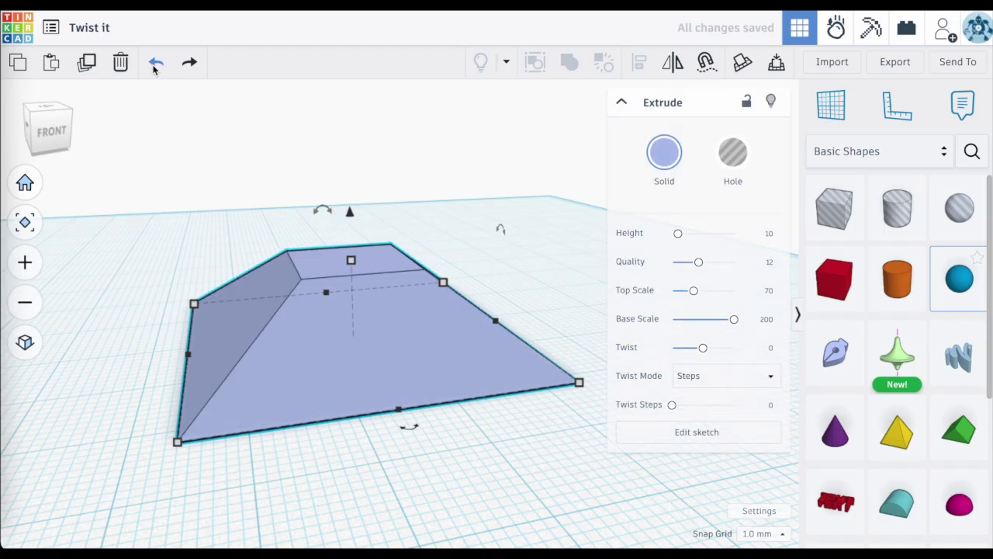
left_click(155, 70)
left_click(155, 69)
left_click(154, 69)
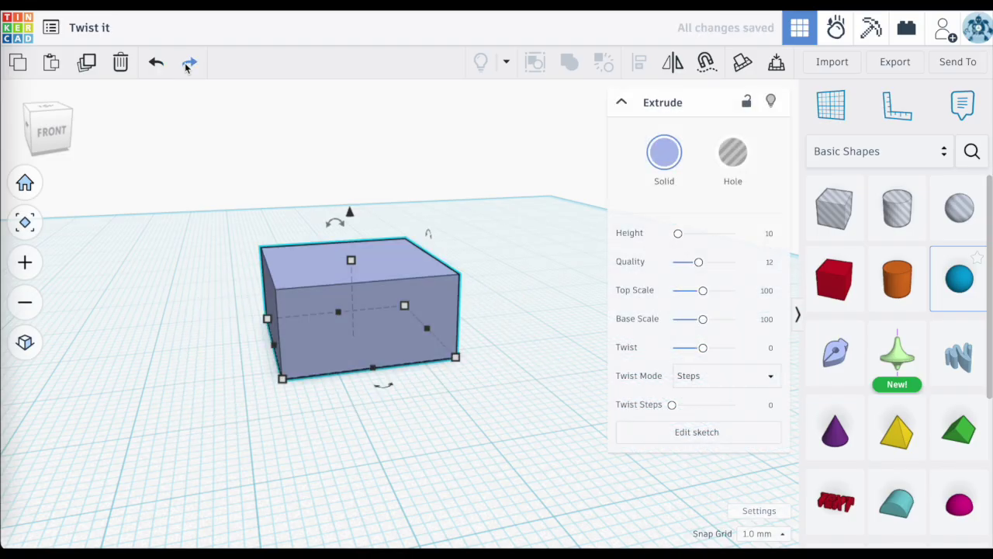
Set the extruded block's twist to 45 degrees.
left_click(453, 394)
right_click_drag(496, 396, 439, 390)
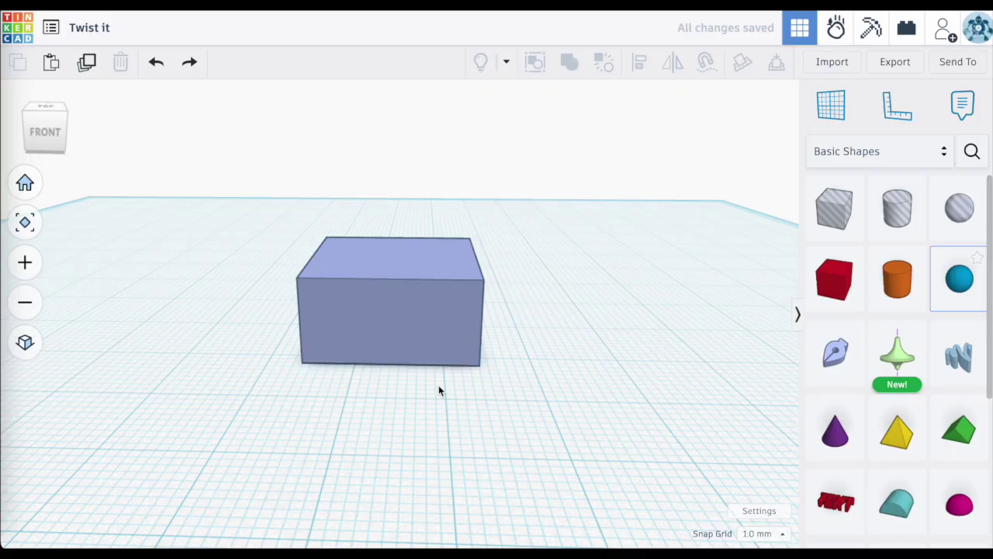
left_click(414, 333)
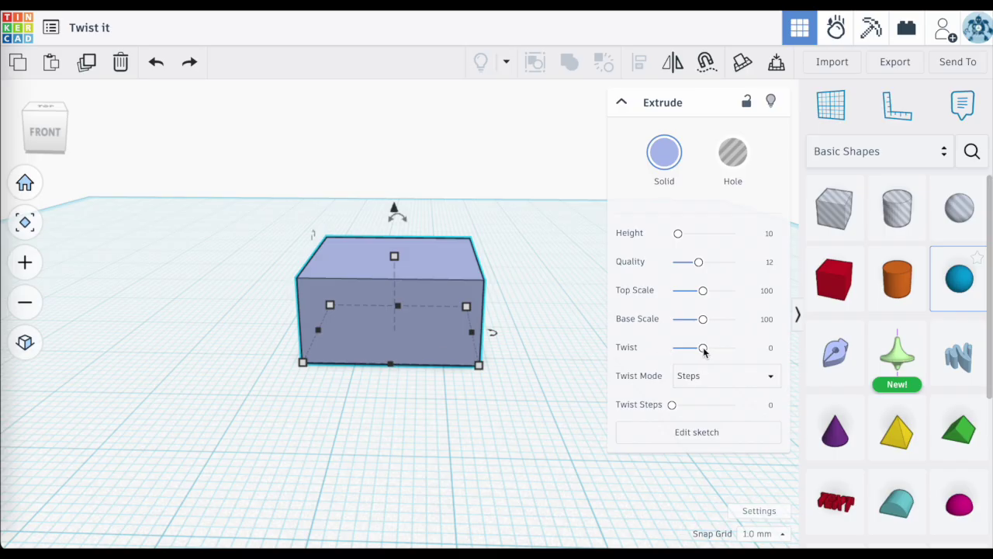
left_click_drag(704, 351, 711, 353)
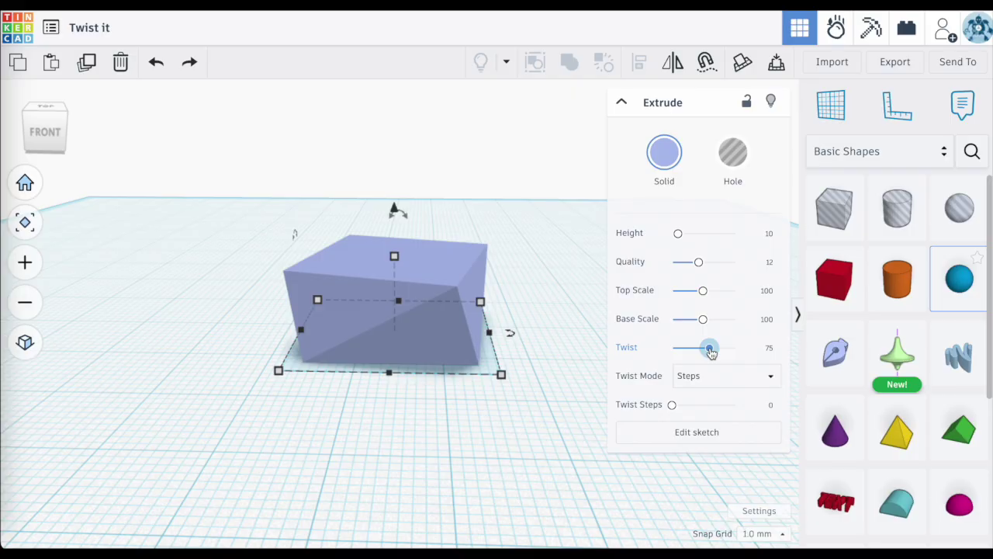
left_click_drag(712, 353, 712, 353)
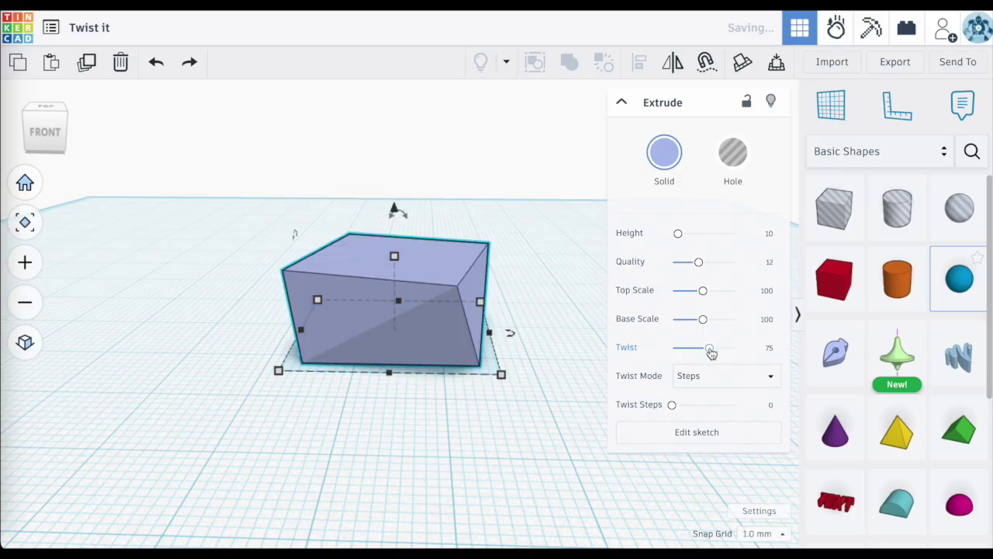
left_click(770, 349)
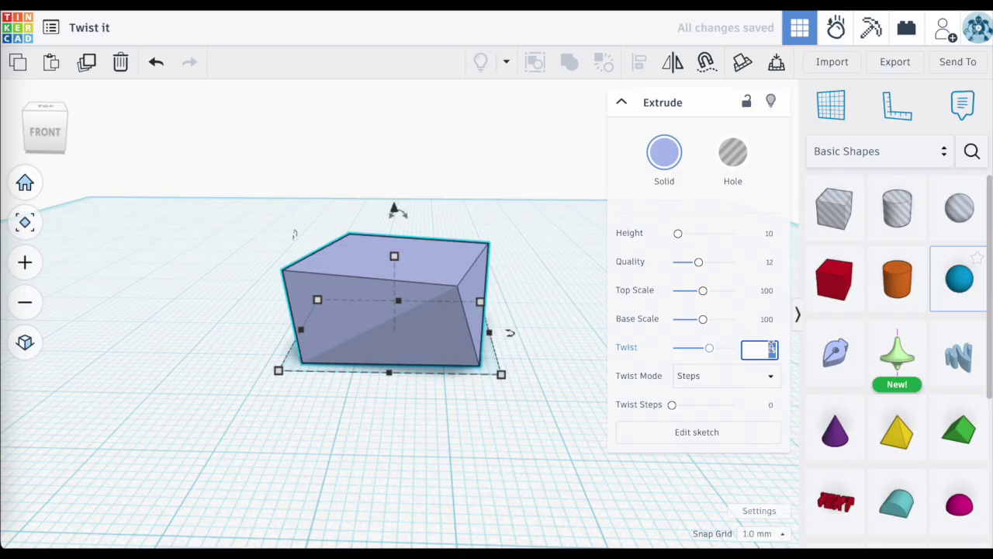
type("45")
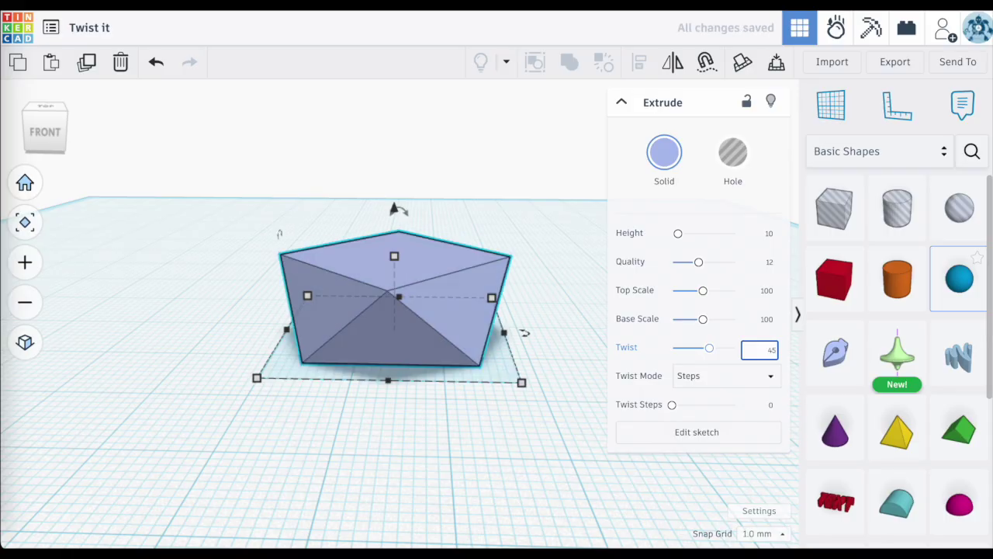
key("Tab")
Reverse the block's twist direction by setting the twist to -45 degrees.
left_click(708, 353)
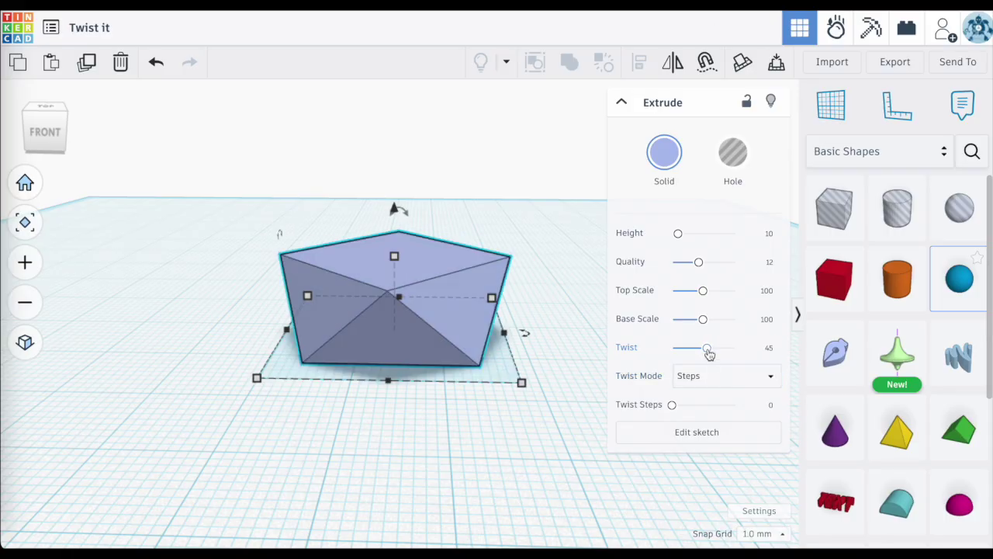
left_click(707, 348)
left_click_drag(709, 353, 703, 359)
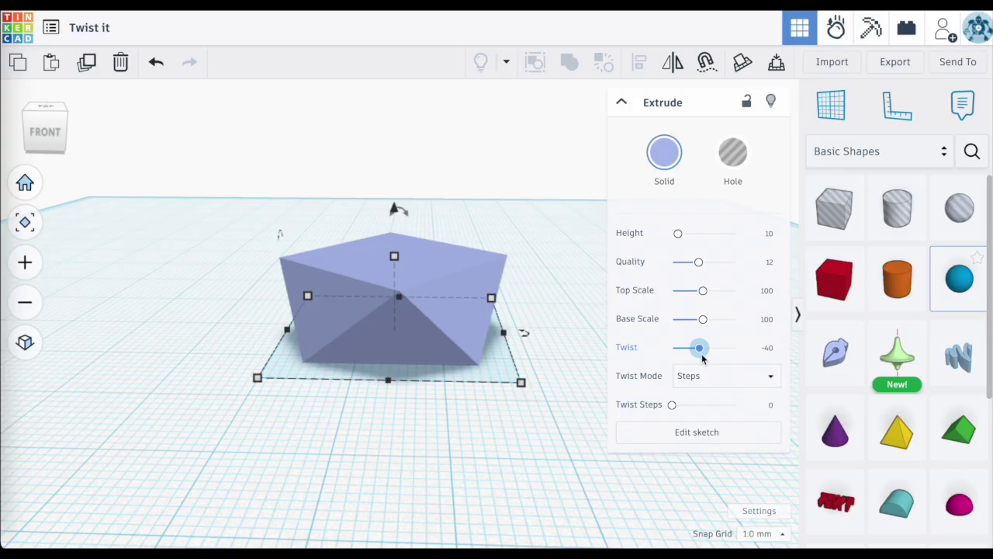
left_click_drag(703, 357, 703, 358)
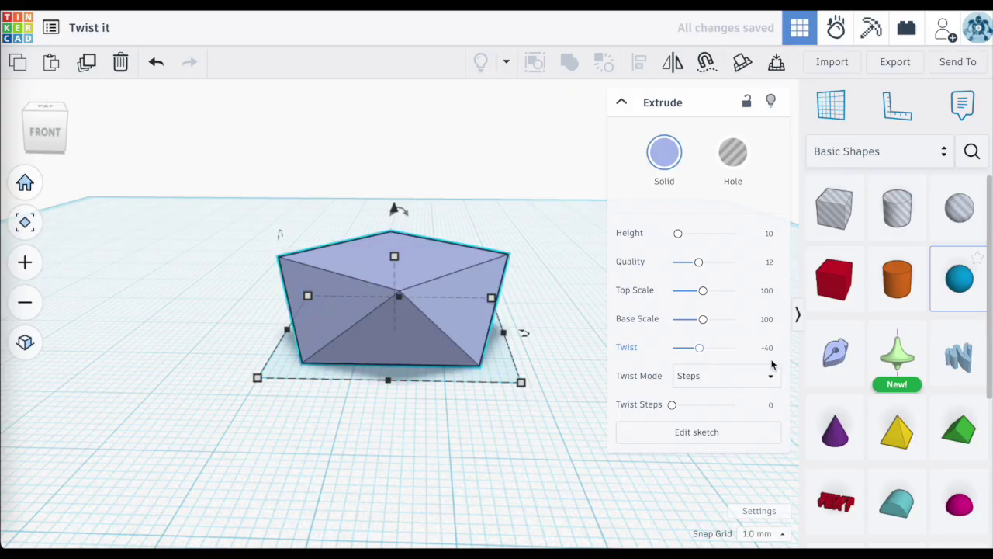
left_click(768, 350)
type("-45")
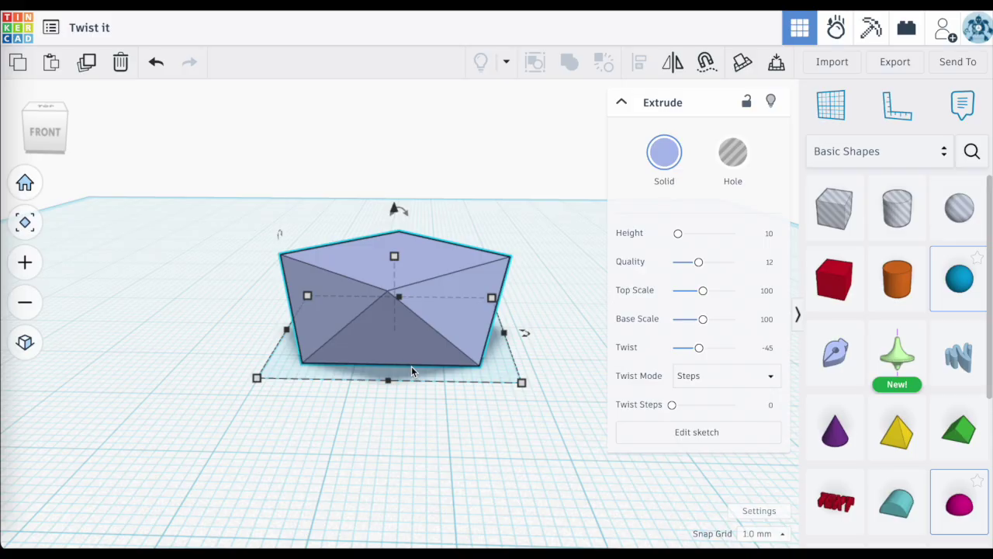
Set the twist steps of the twisted block to 2 and inspect its faceted sides.
left_click(771, 406)
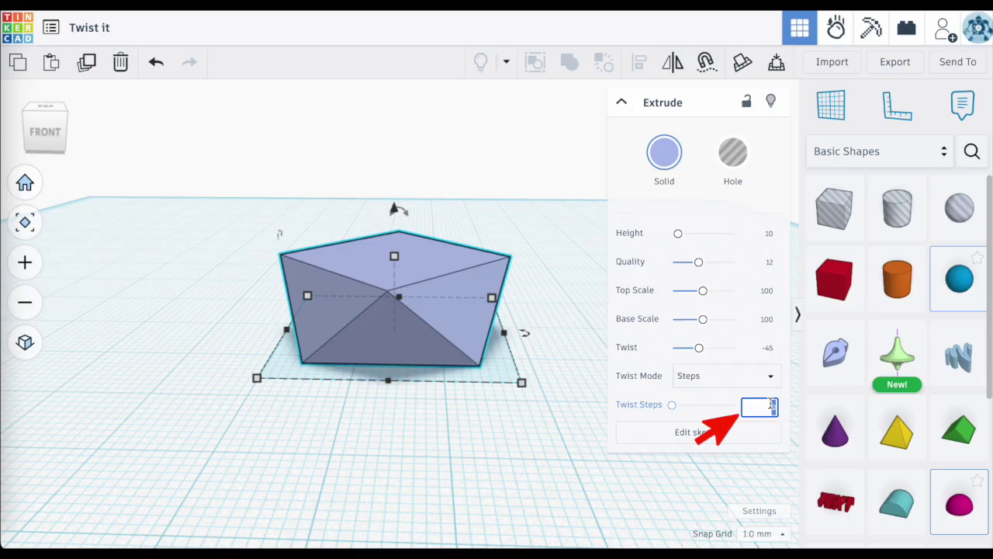
type("2")
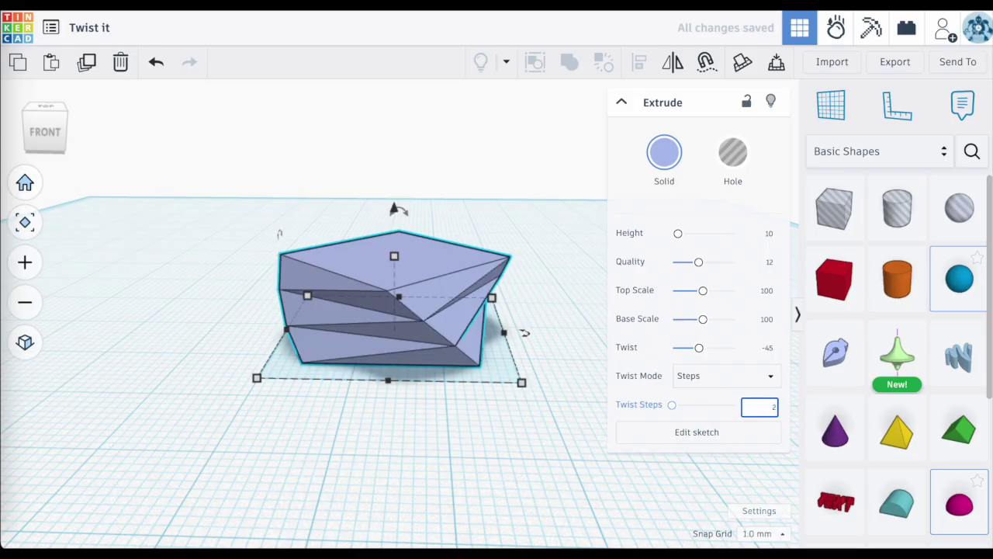
left_click(562, 420)
right_click_drag(492, 376, 478, 356)
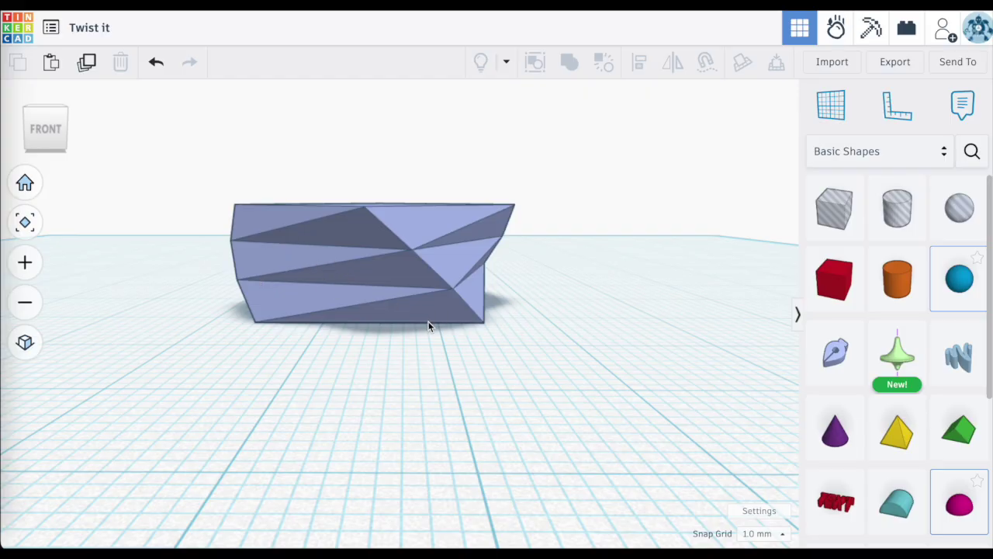
right_click_drag(384, 240, 337, 298)
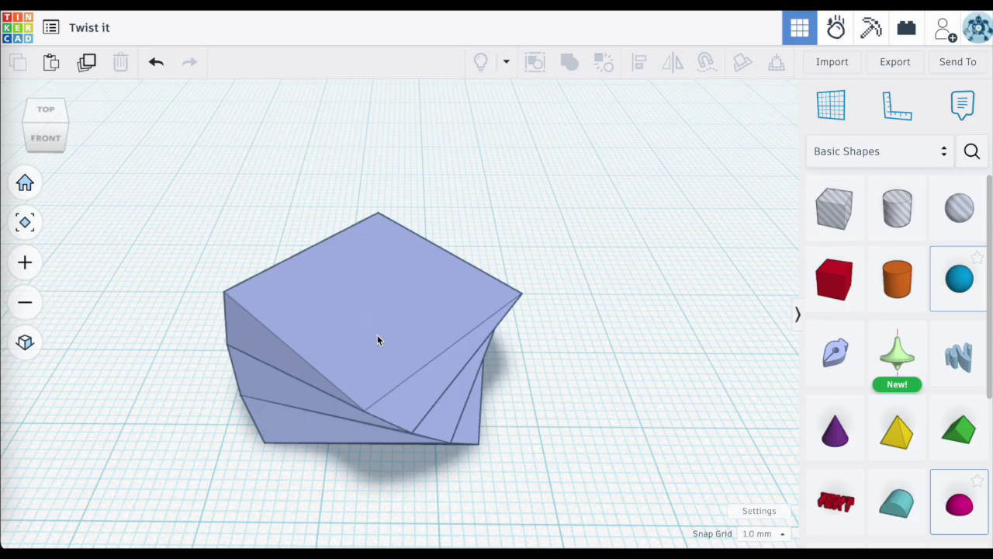
right_click_drag(379, 362, 401, 339)
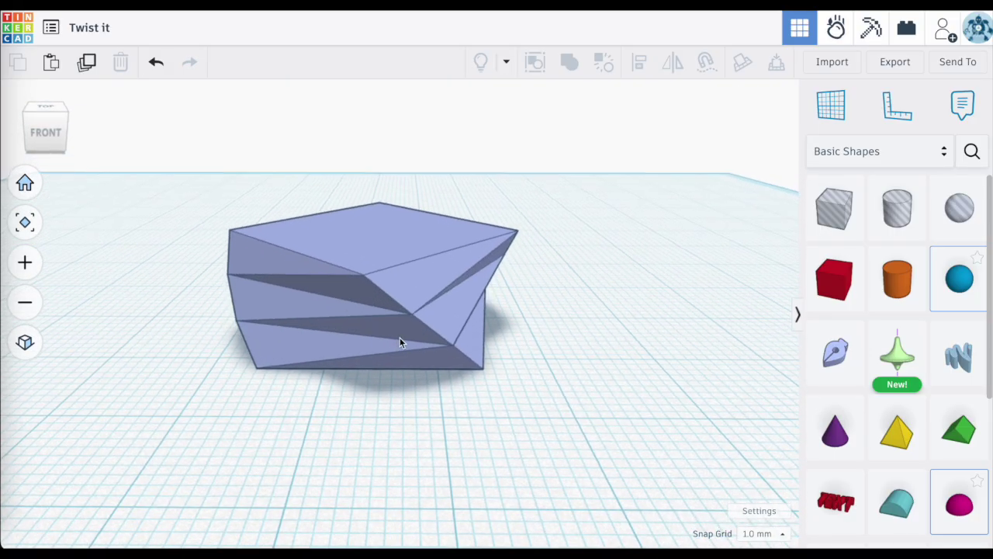
scroll(400, 341, "up", 3)
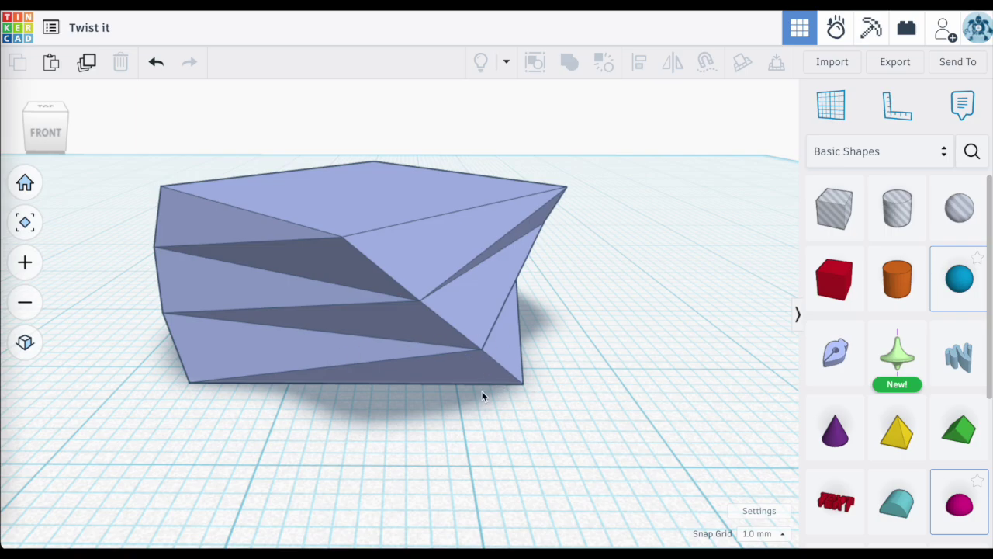
Set the twist steps of the twisted block to 5 and inspect its finer facets.
right_click_drag(484, 395, 483, 421)
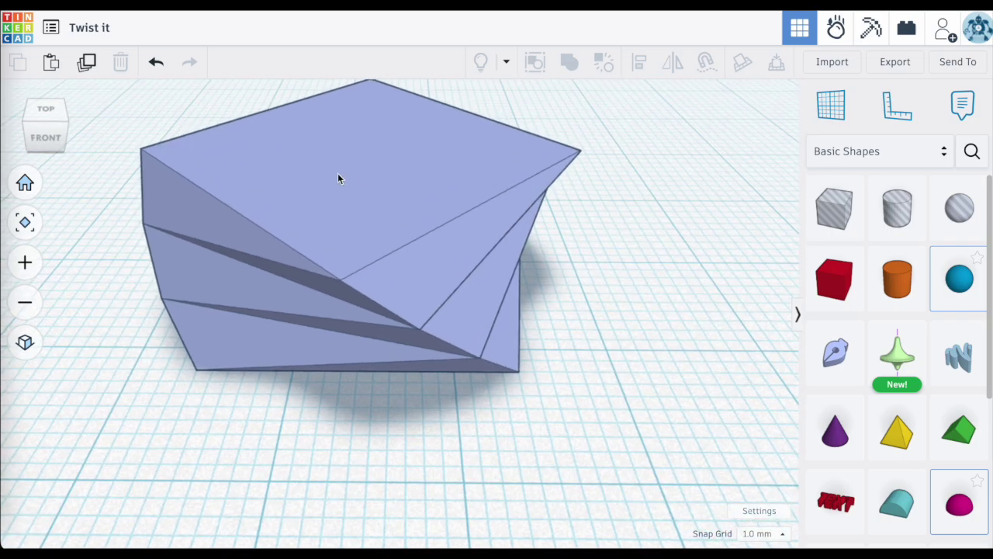
left_click(385, 229)
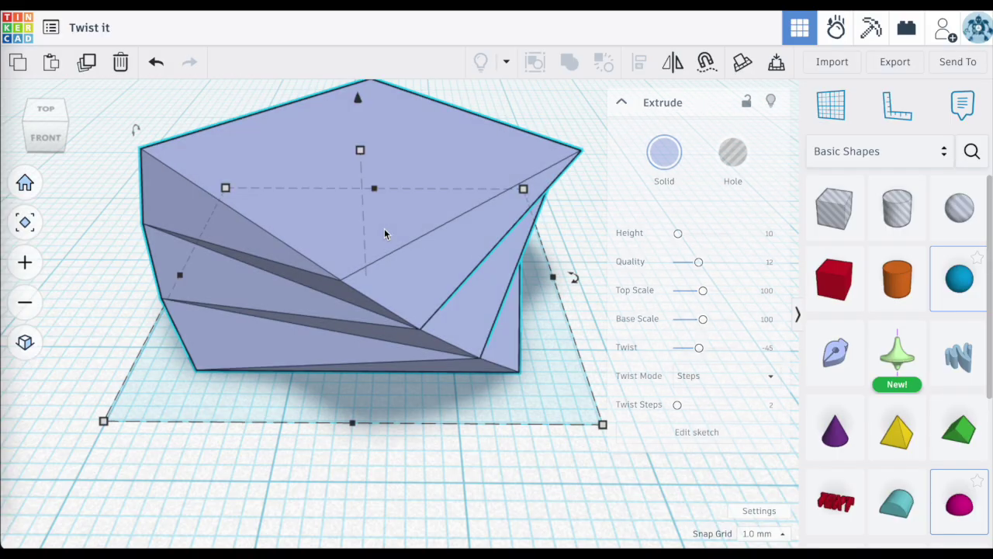
left_click(770, 405)
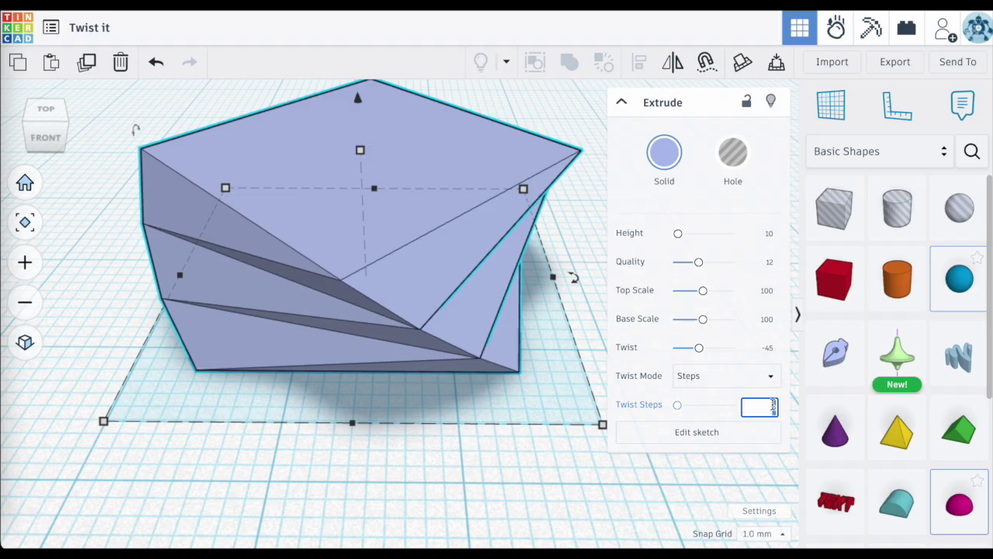
type("5")
key("Return")
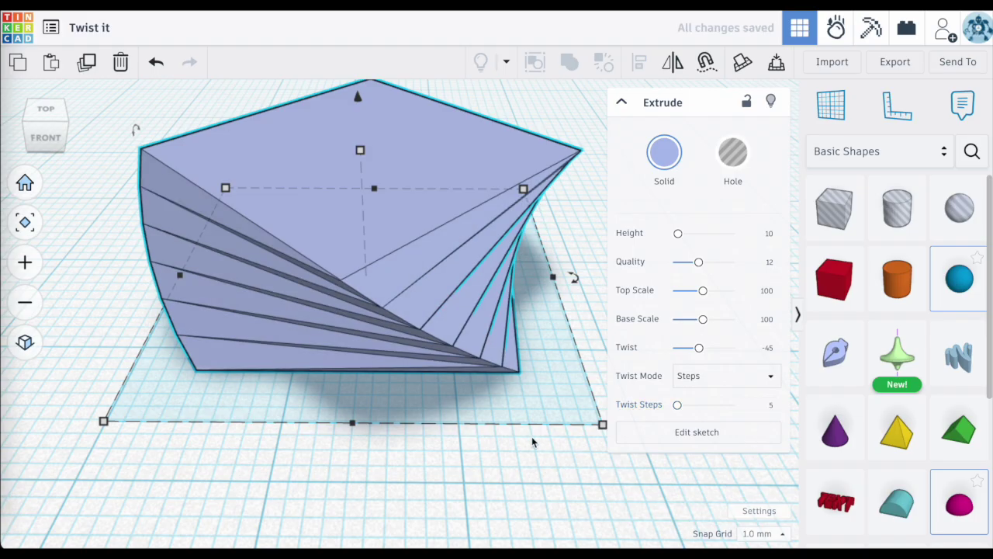
right_click_drag(533, 442, 498, 373)
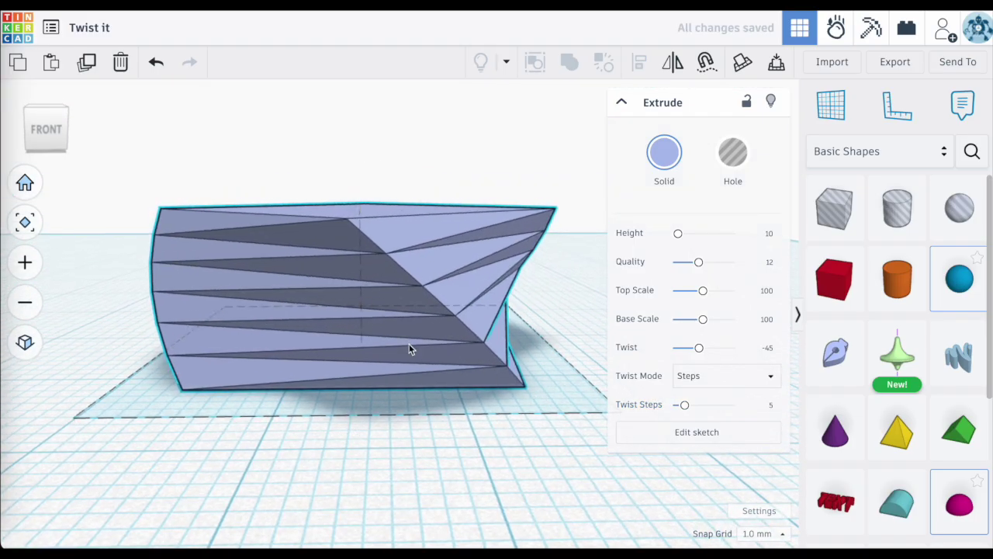
right_click_drag(409, 344, 401, 360)
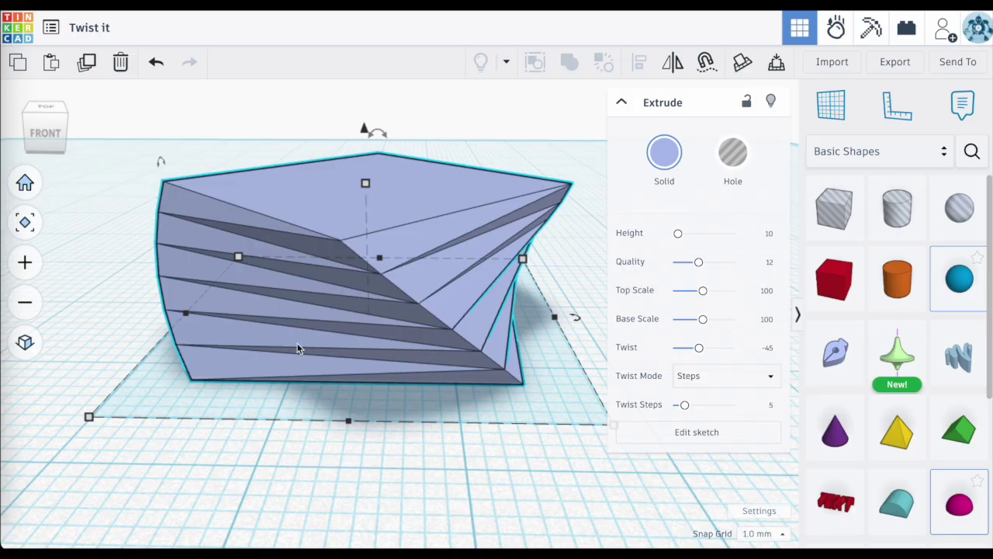
Raise the twisted block's twist steps to 24 and view the resulting layered sides.
right_click_drag(364, 321, 392, 229)
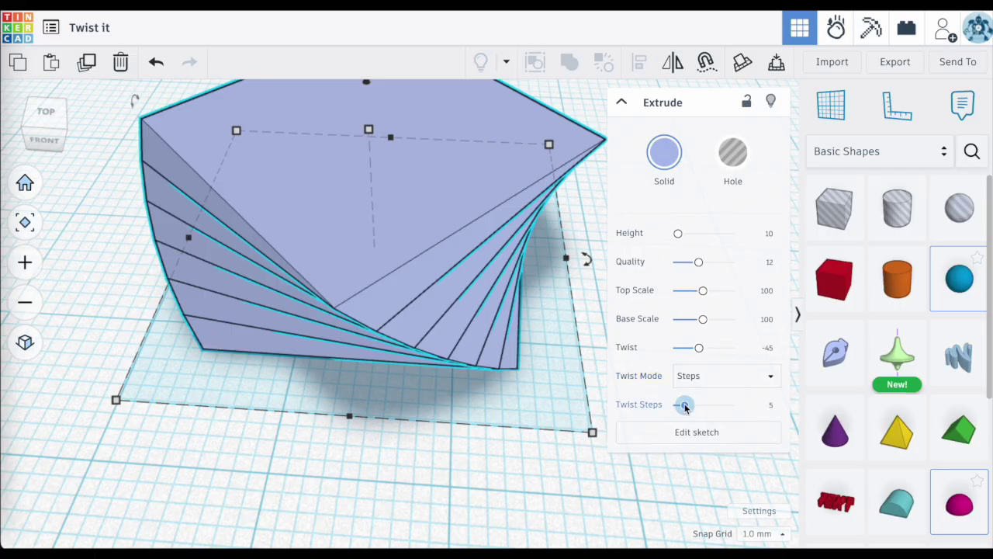
left_click_drag(685, 406, 771, 408)
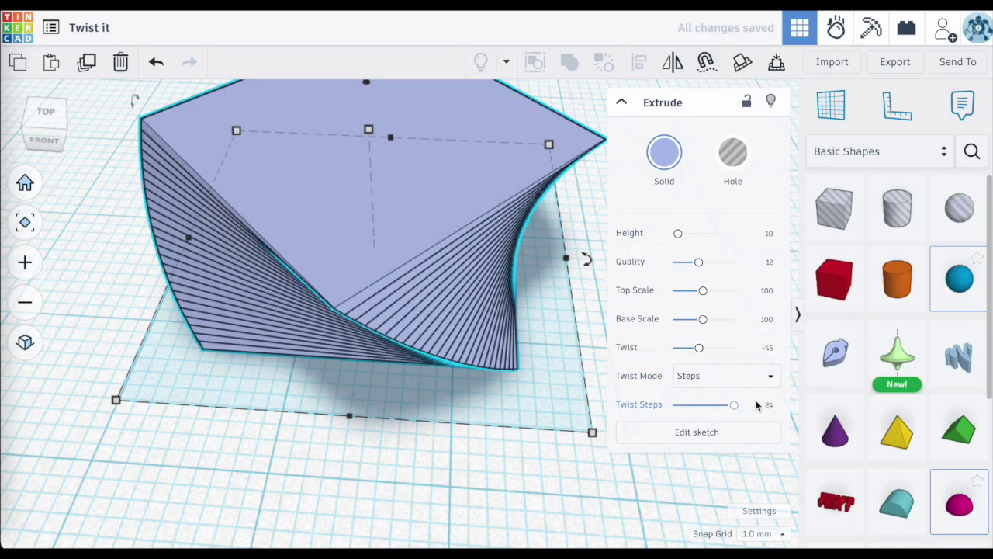
mouse_move(429, 280)
right_mouse_down()
mouse_move(469, 218)
mouse_move(495, 219)
mouse_move(401, 253)
mouse_move(512, 259)
mouse_move(426, 261)
right_mouse_up()
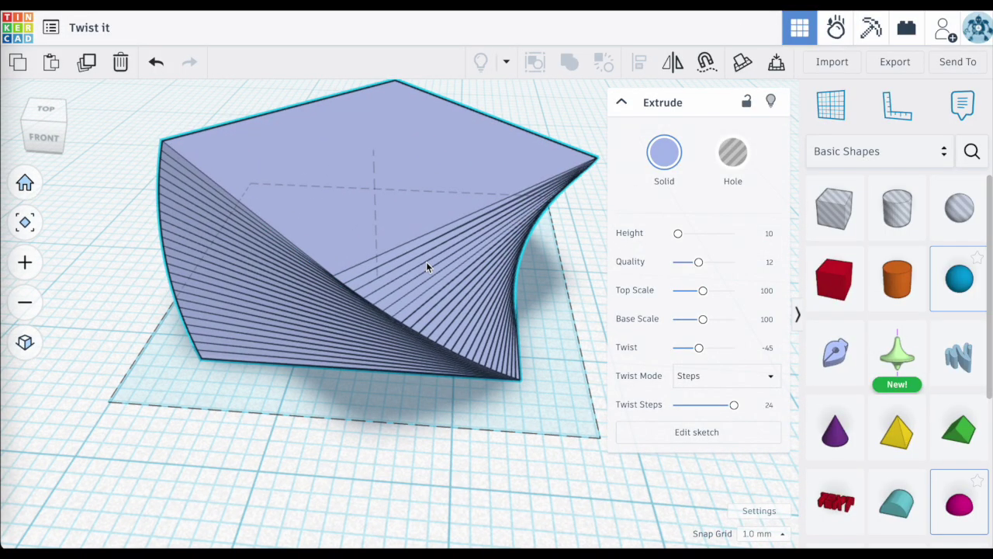
Switch the block's twist mode to Smooth and inspect the curved sides.
left_click(737, 377)
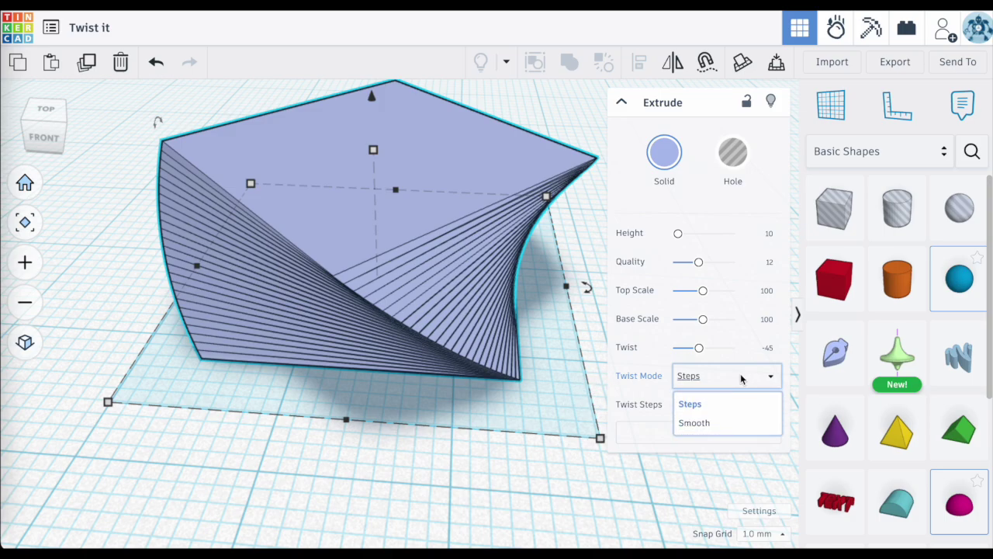
left_click(715, 422)
right_click_drag(439, 305, 510, 364)
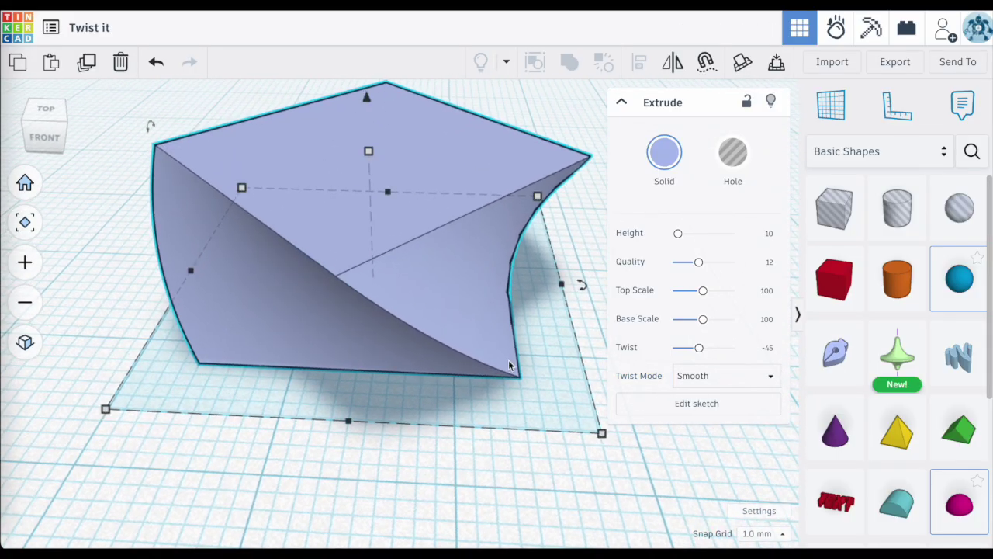
right_click_drag(409, 323, 590, 462)
right_click_drag(422, 302, 388, 333)
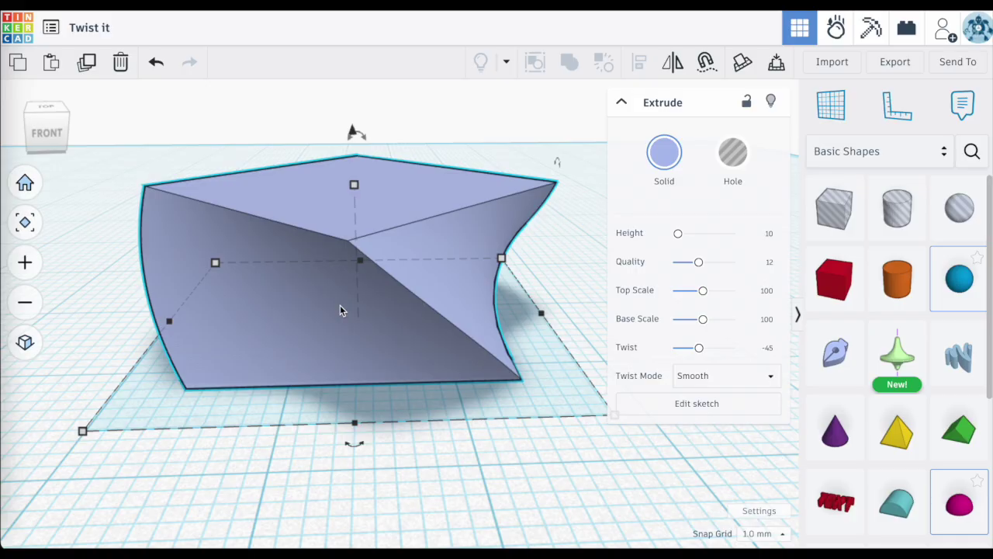
Increase the extrusion height of the twisted block to about 22.5 mm and further to about 44.3 mm.
scroll(340, 309, "down", 5)
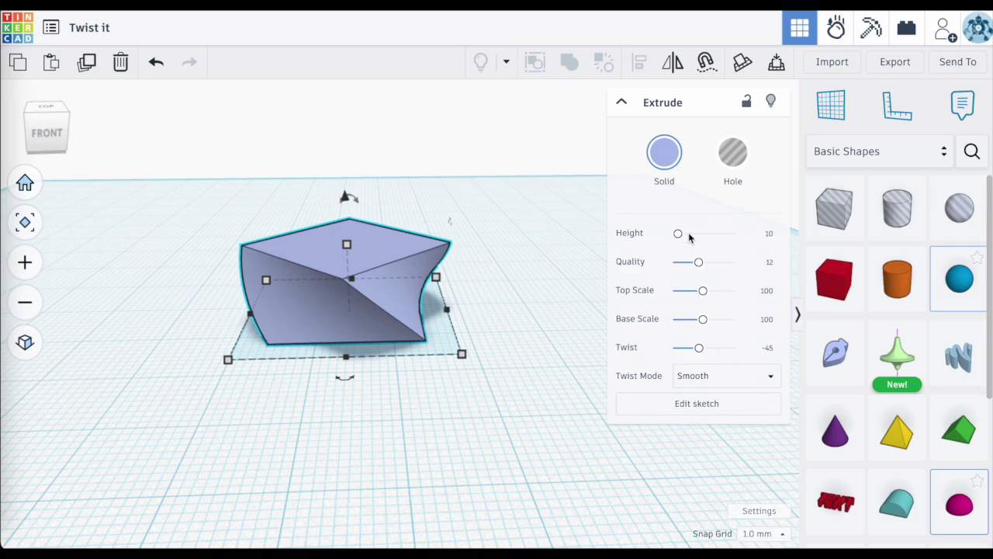
left_click_drag(679, 235, 686, 238)
right_click_drag(421, 155, 419, 175)
scroll(338, 143, "up", 3)
scroll(338, 143, "down", 1)
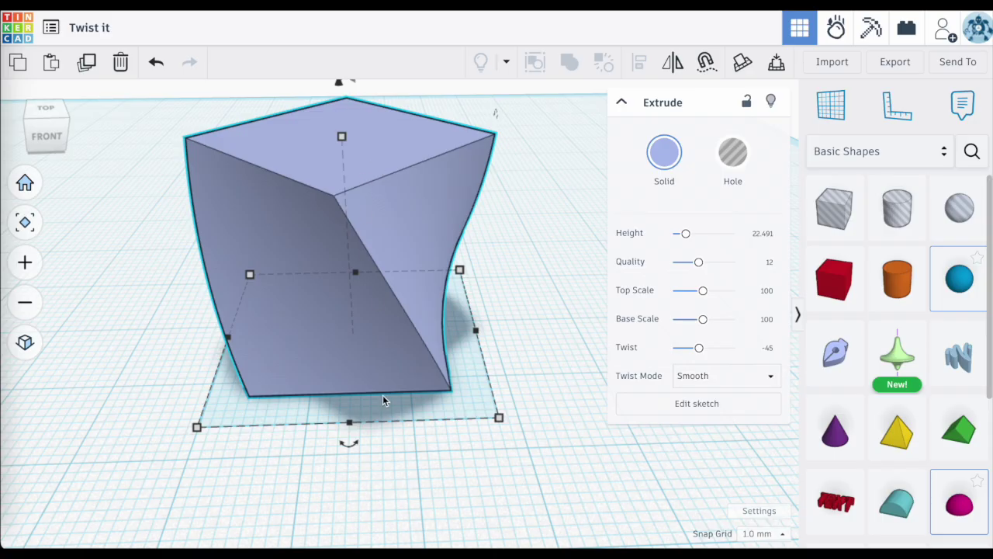
left_click(686, 233)
left_click_drag(688, 235, 700, 233)
right_click_drag(554, 262, 536, 281)
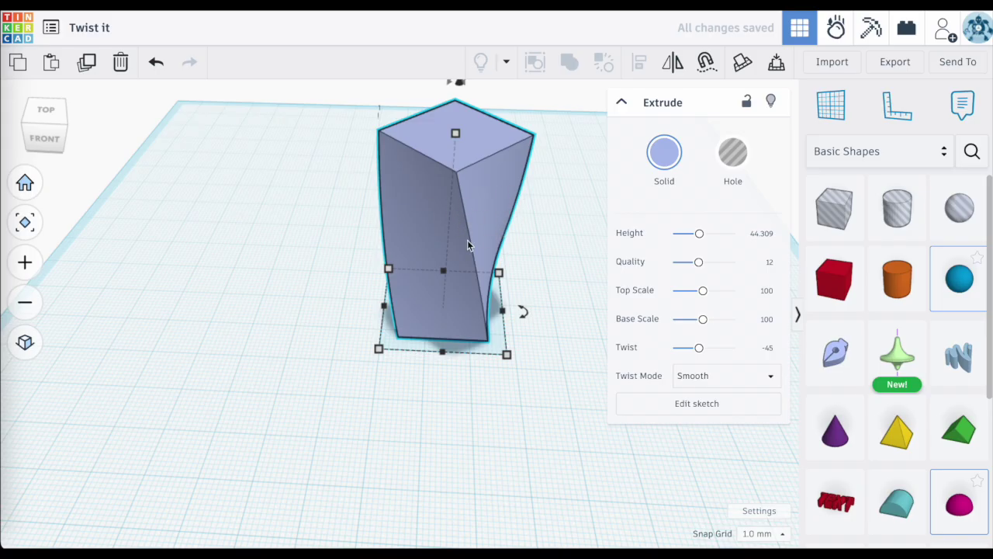
Set the extrusion height of the twisted block to 100 mm.
left_click_drag(699, 235, 735, 235)
scroll(569, 212, "down", 4)
key("f")
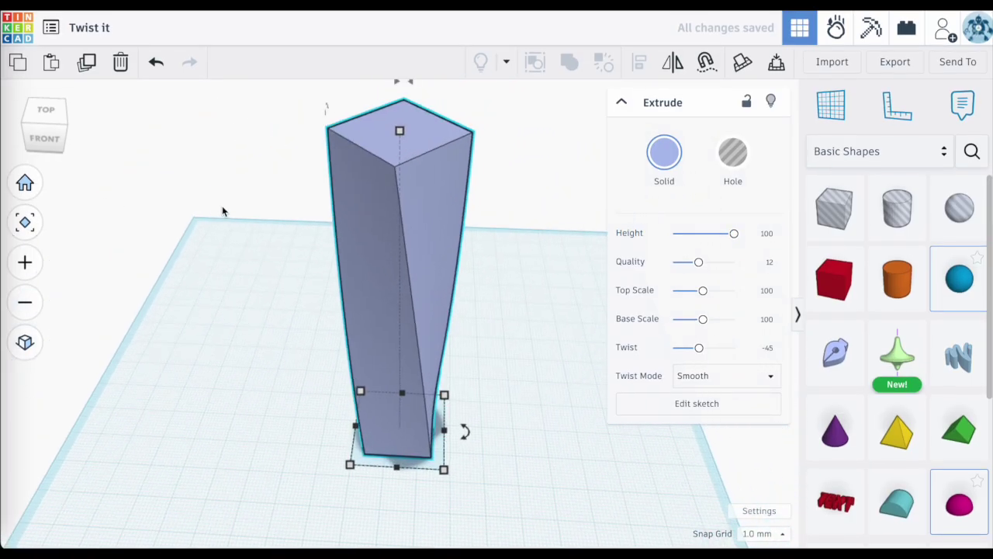
left_click(517, 312)
left_click(415, 200)
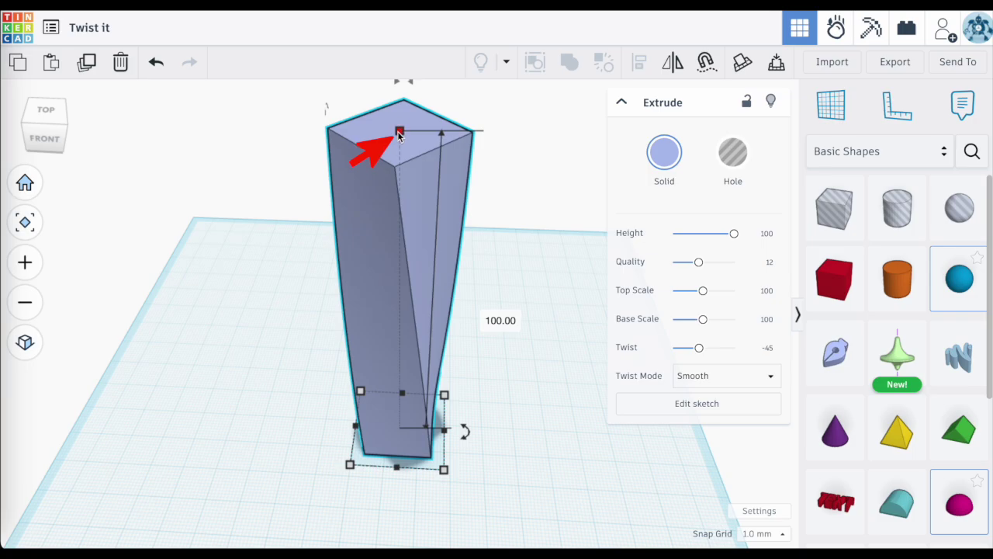
Resize the twisted tower vertically on the workplane to 82 mm and then to exactly 120 mm.
left_click_drag(399, 134, 431, 207)
scroll(431, 208, "down", 3)
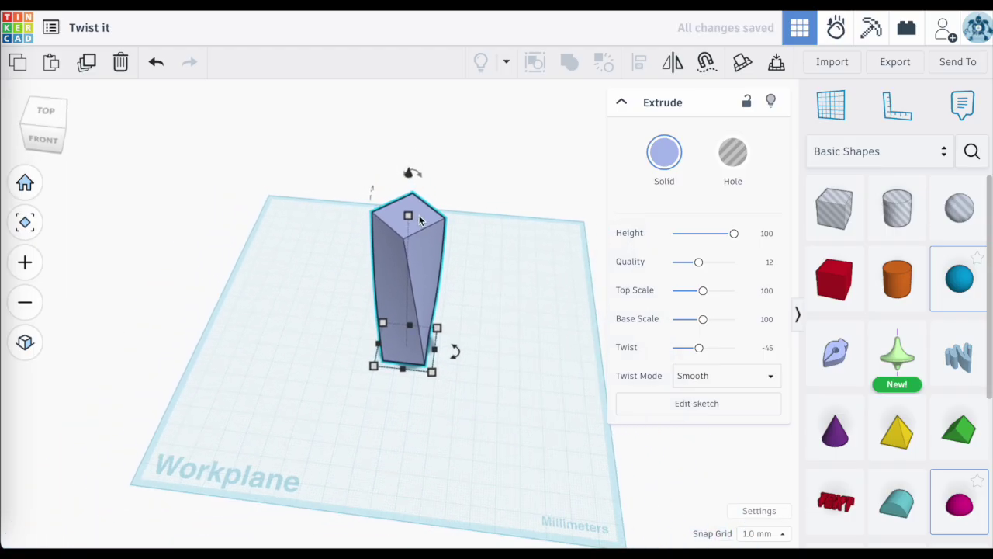
left_click(408, 216)
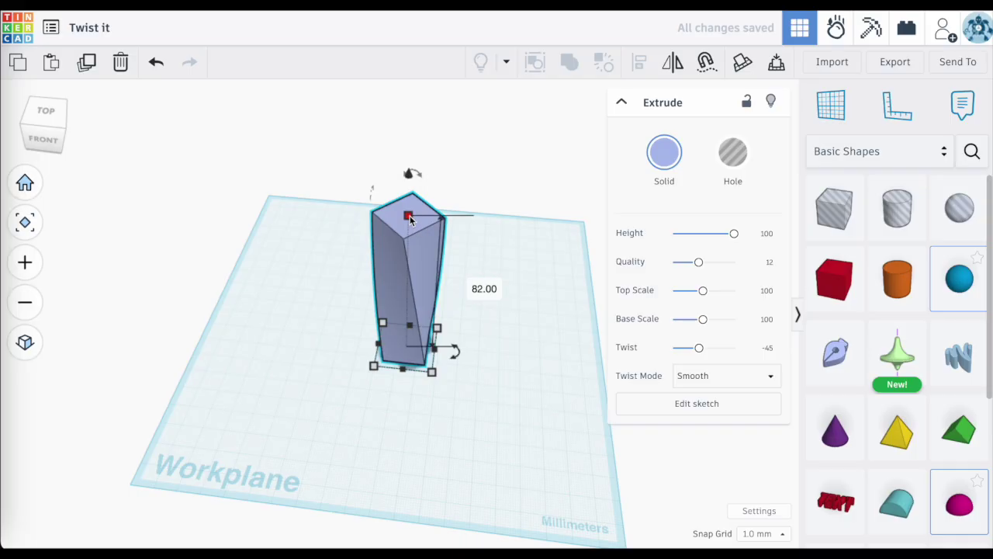
type("120")
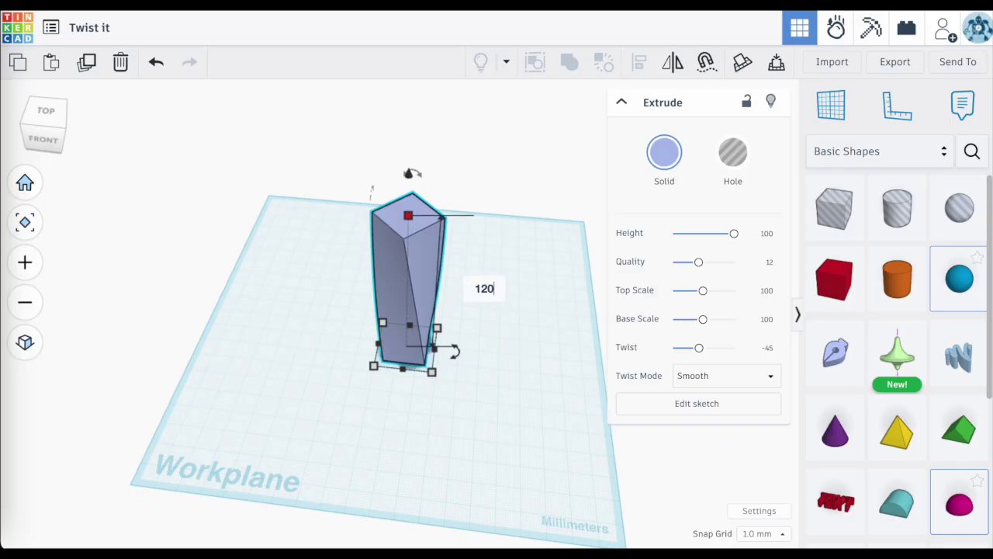
key("Return")
right_click_drag(497, 201, 428, 179)
scroll(428, 173, "down", 2)
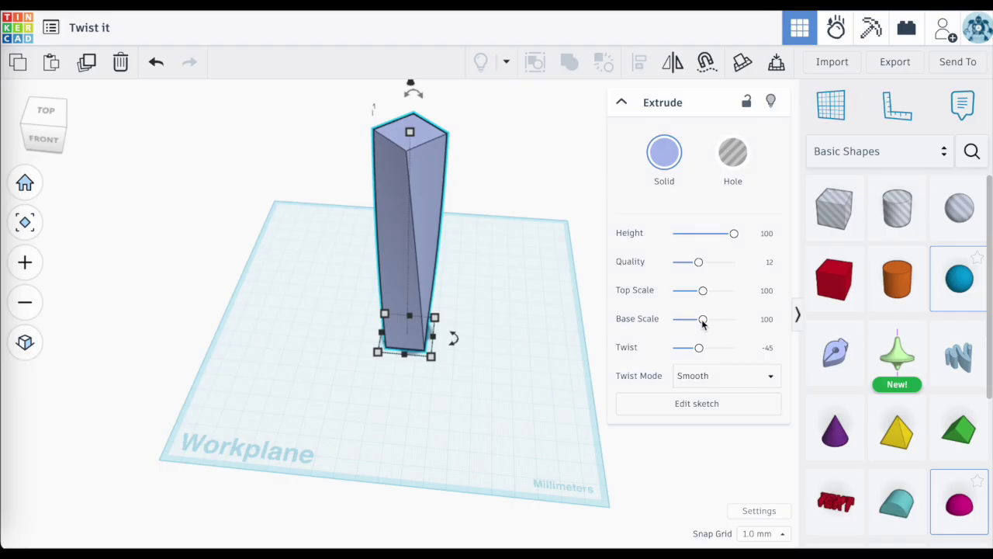
Set the base scale of the twisted tower to 200 to widen its foot.
left_click_drag(704, 322, 740, 326)
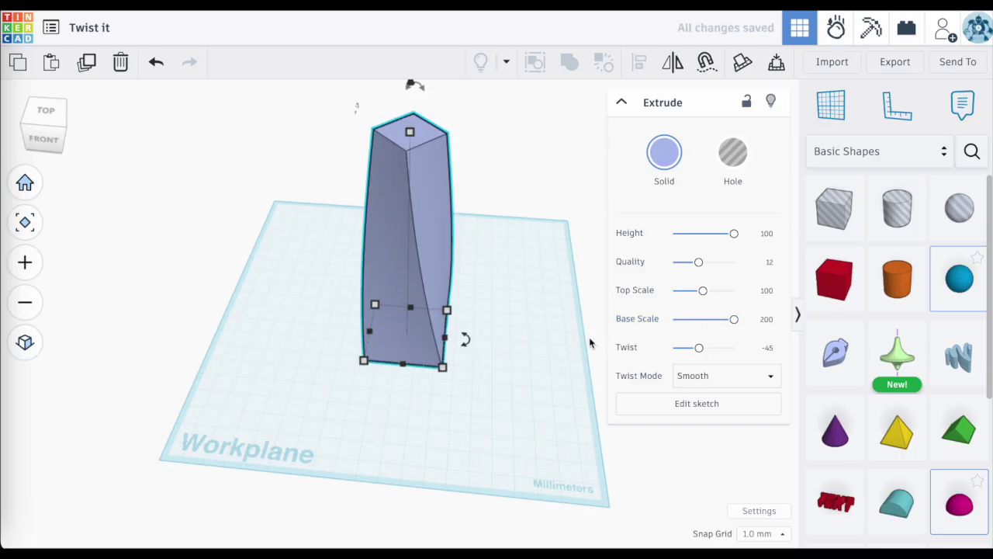
left_click(545, 350)
right_click_drag(546, 350, 501, 349)
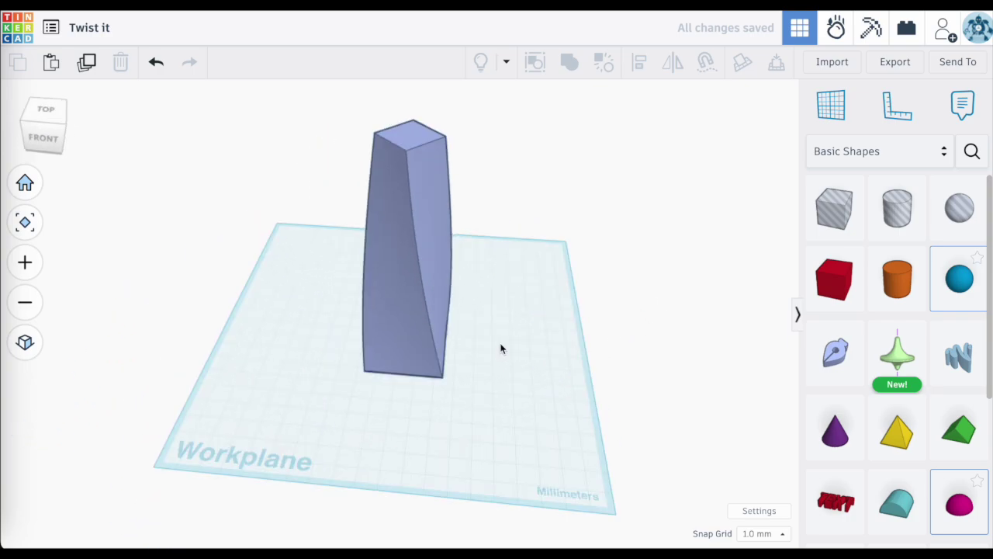
Set the top scale of the twisted tower to 50 and view the tapered result.
left_click(431, 149)
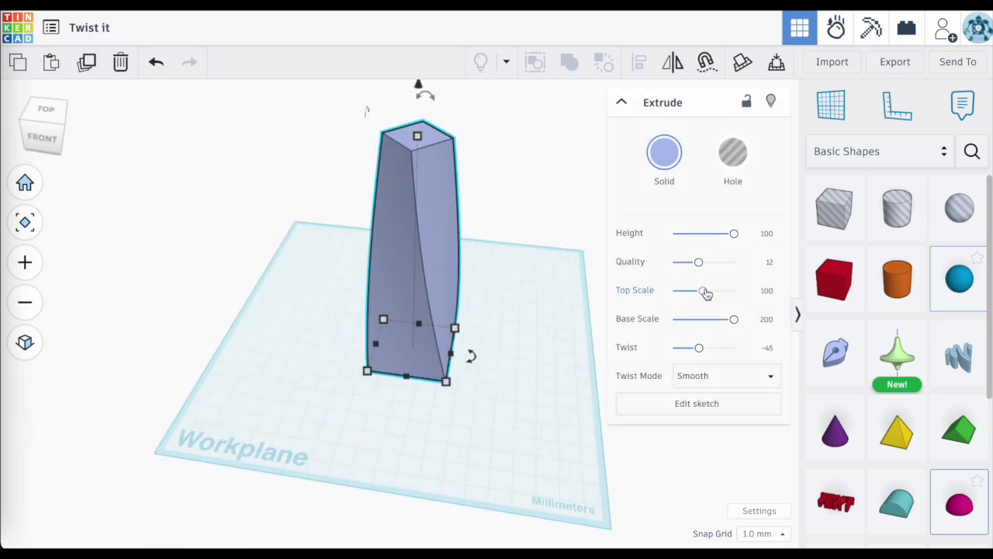
left_click_drag(704, 293, 685, 287)
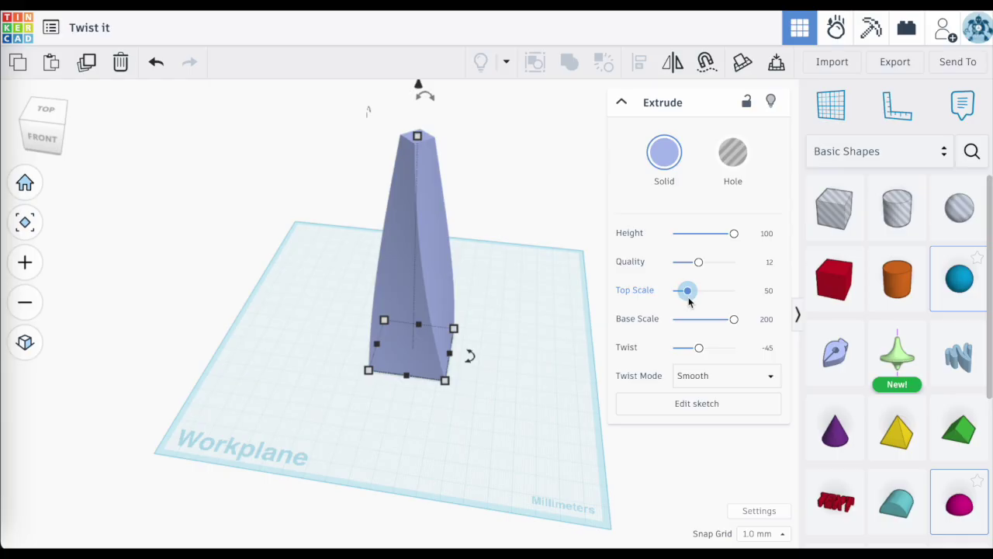
left_click(492, 315)
right_click_drag(492, 315, 310, 206)
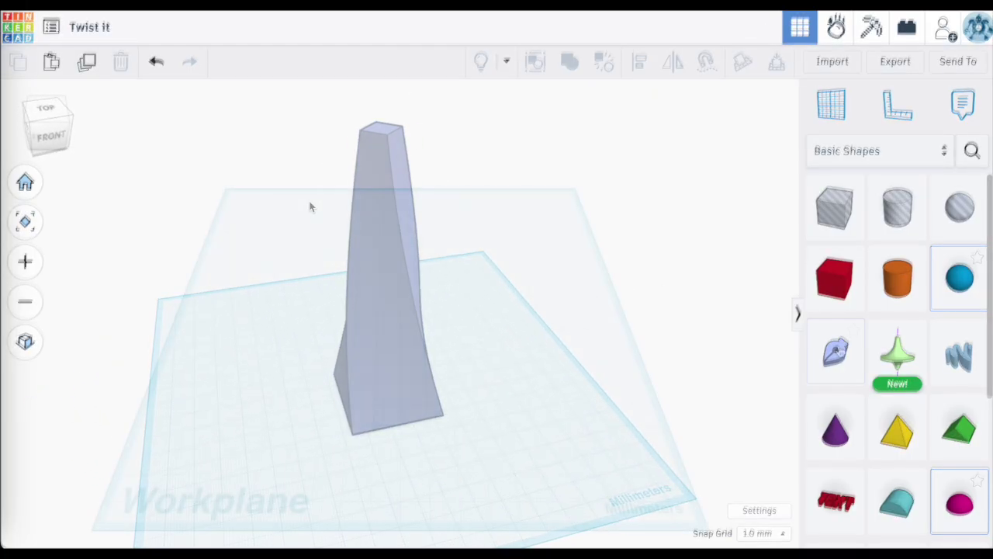
Start a new sketch and draw a spline with two adjacent humps, each 10 mm high and 20 mm wide.
left_click_drag(835, 353, 407, 333)
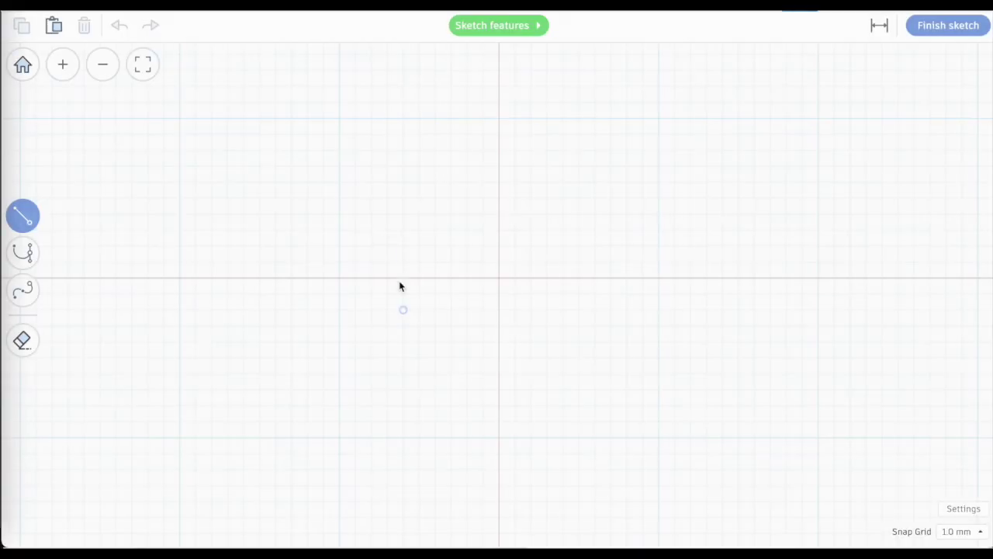
left_click(24, 252)
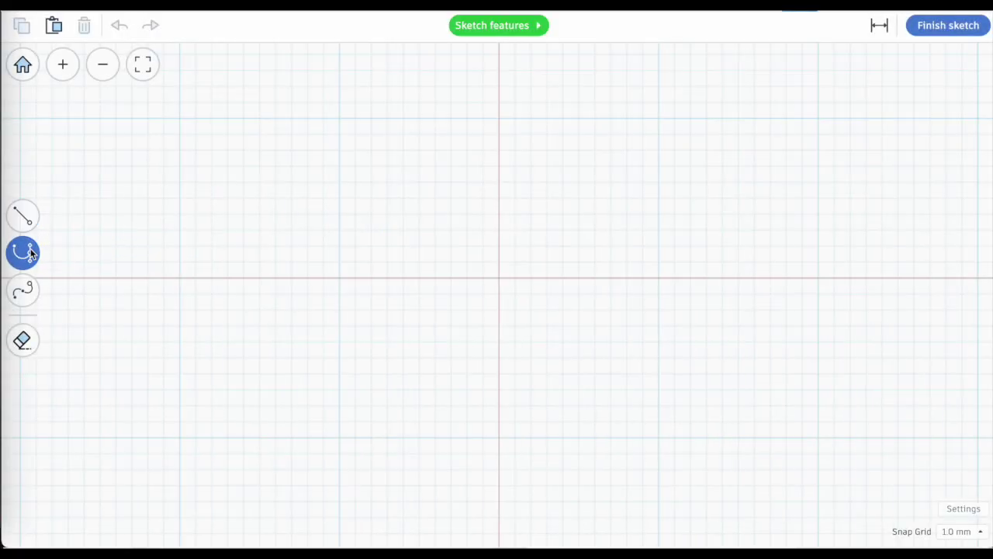
left_click(28, 291)
left_click(340, 277)
left_click(499, 119)
left_click(656, 282)
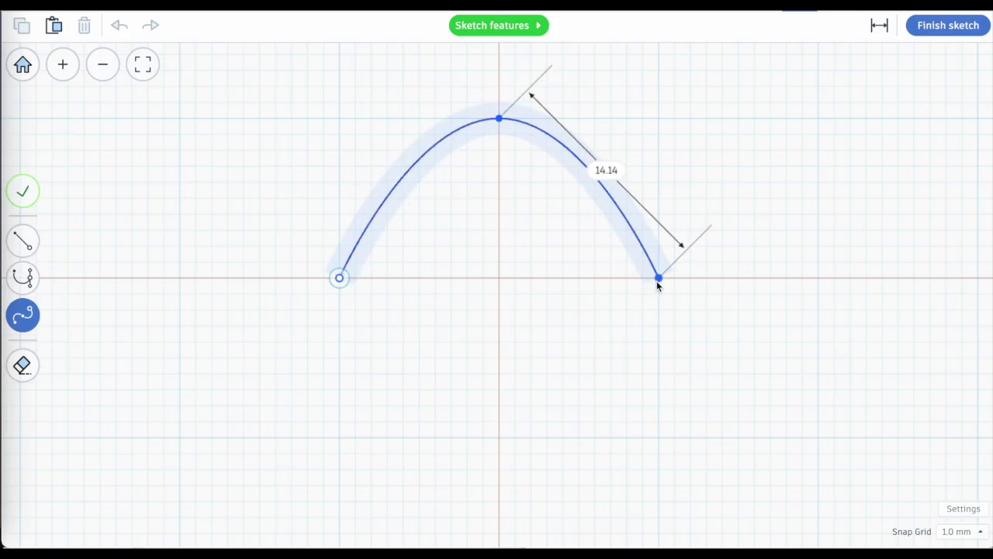
left_click(818, 119)
left_click(979, 277)
Extend the spline from its last point to a bottom point 29 mm away to shape the heart's lower part.
scroll(864, 344, "down", 5)
middle_click_drag(865, 344, 854, 236)
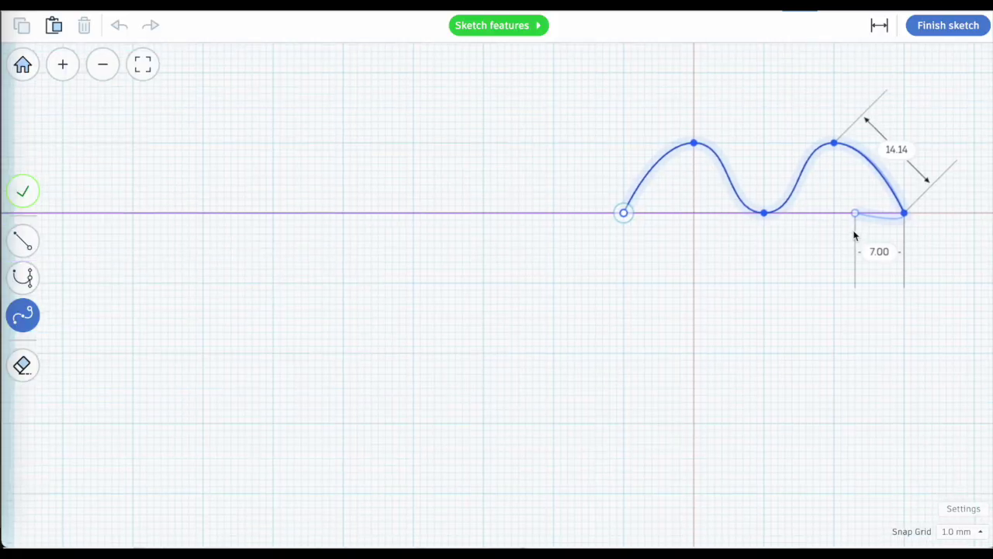
left_click(747, 313)
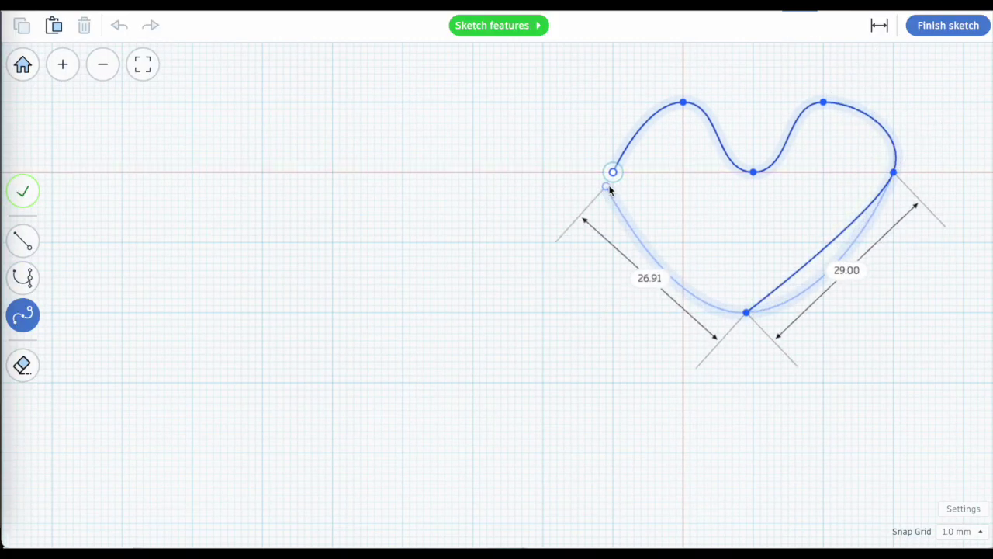
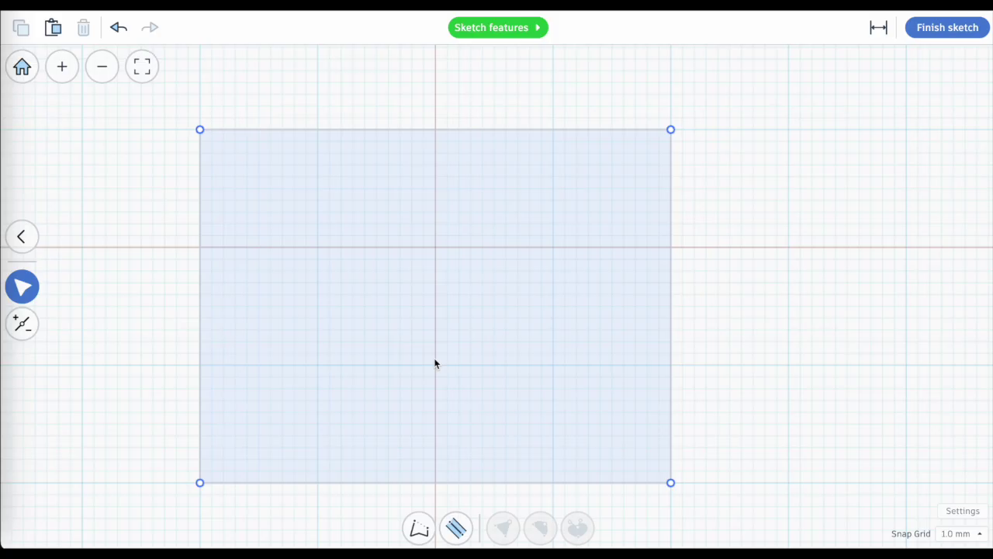
Select all four corners of the rectangle sketch and convert them to curved points with Break handles.
left_click_drag(163, 104, 208, 149)
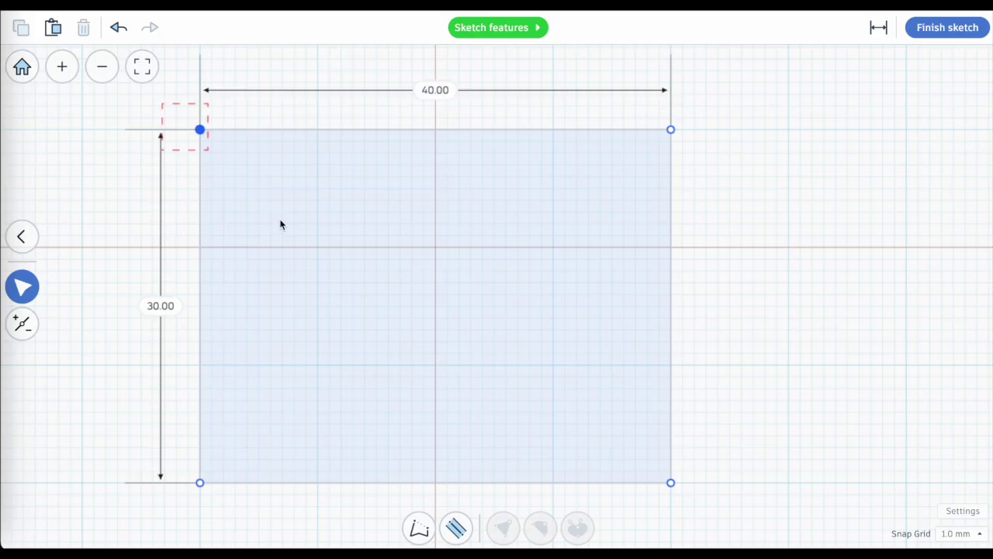
left_click_drag(281, 225, 617, 534)
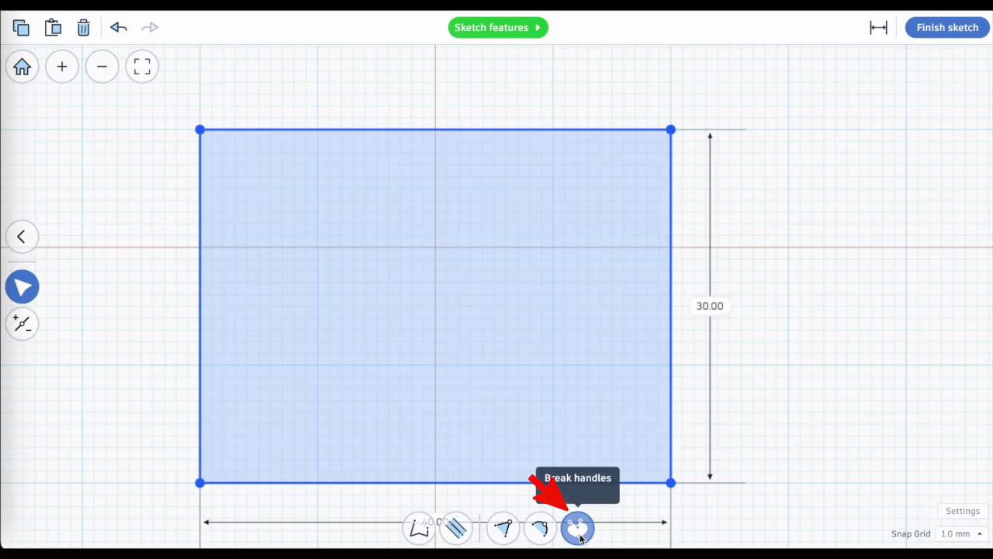
left_click(578, 529)
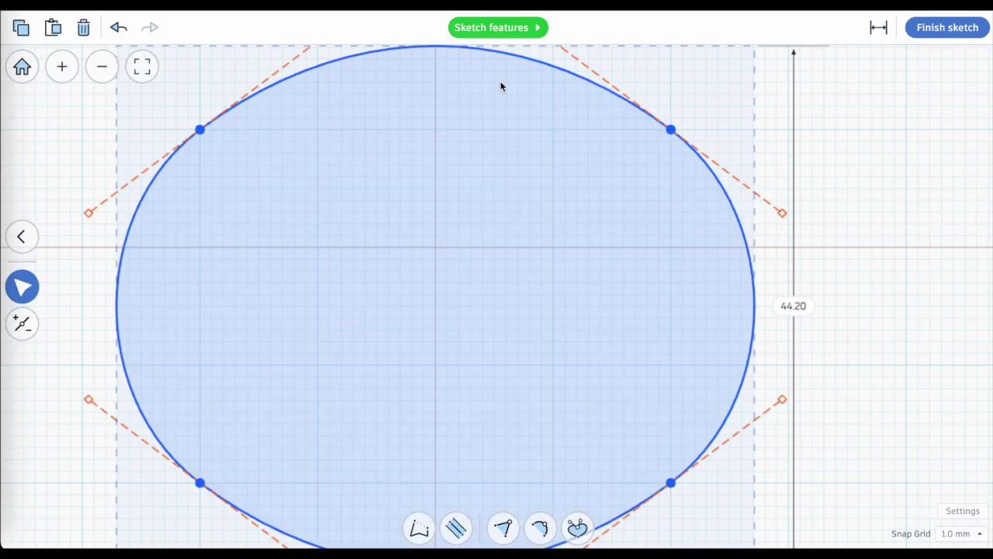
Convert the sketch's upper curved edge into a straight 40 mm line.
left_click(541, 65)
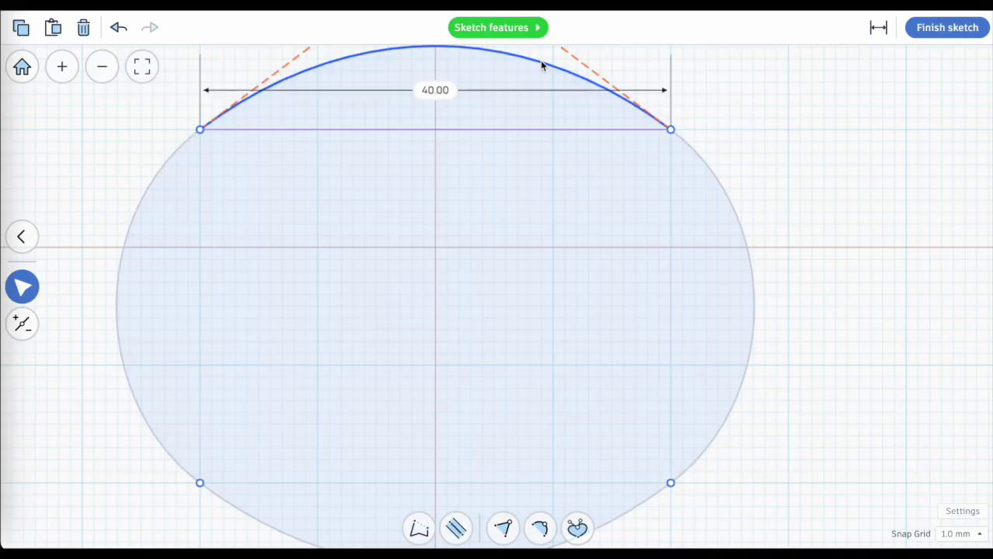
left_click(498, 407)
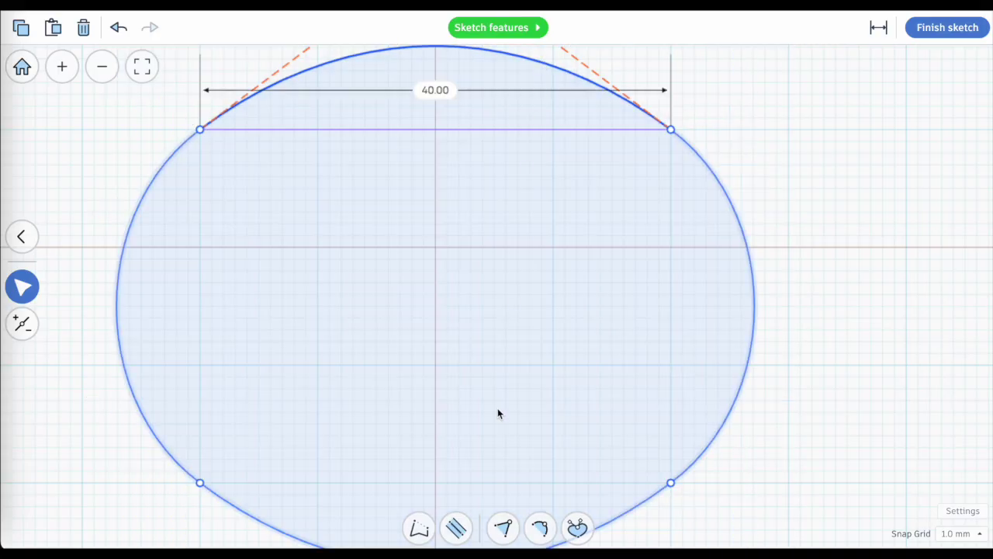
left_click(502, 529)
left_click(547, 64)
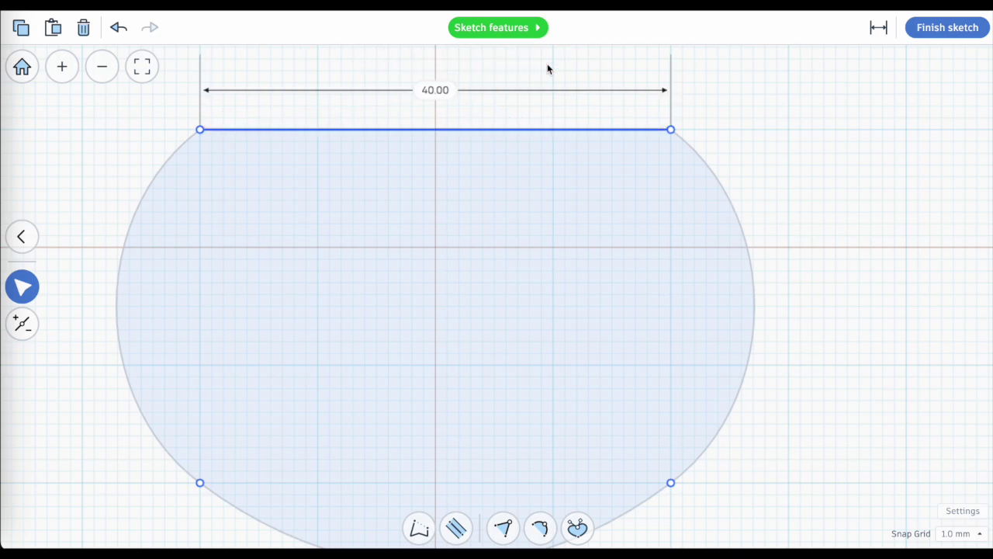
Convert the sketch's lower curved edge into a straight 40 mm line and finish the sketch.
left_click(634, 513)
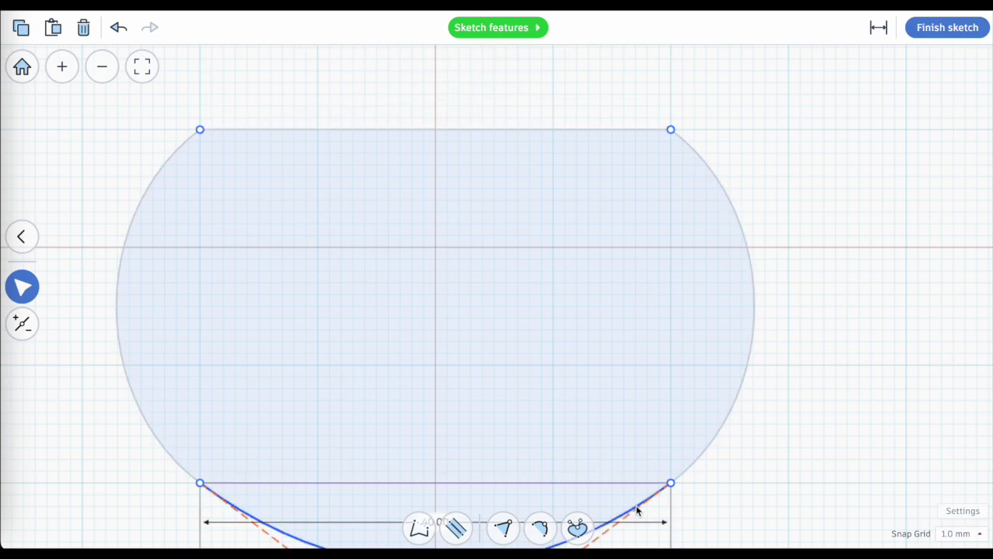
middle_click_drag(758, 462, 769, 261)
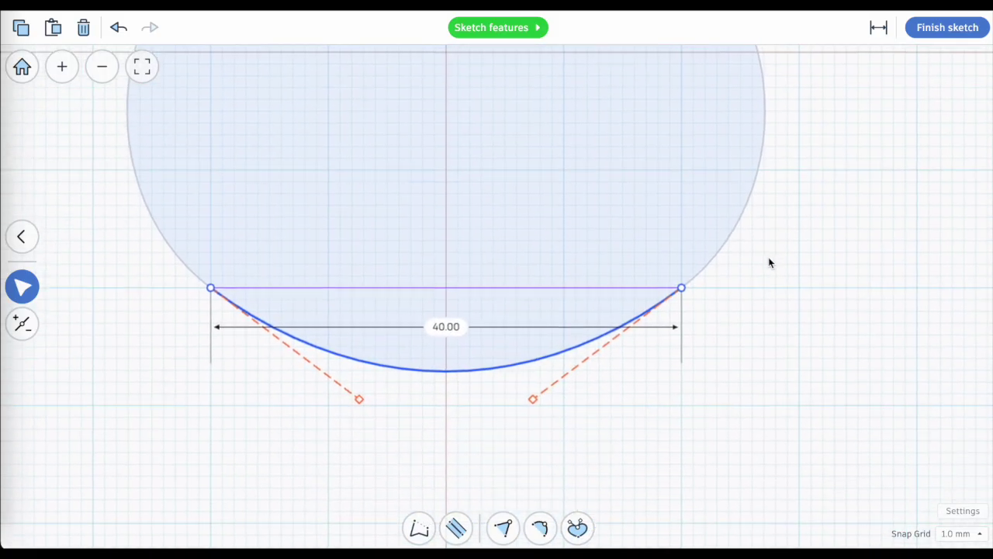
key("Delete")
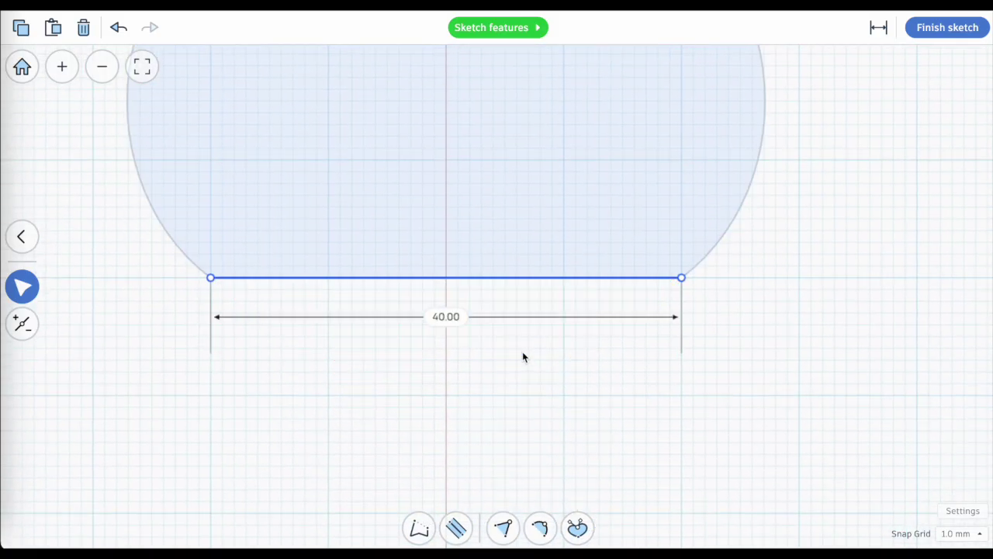
left_click(795, 289)
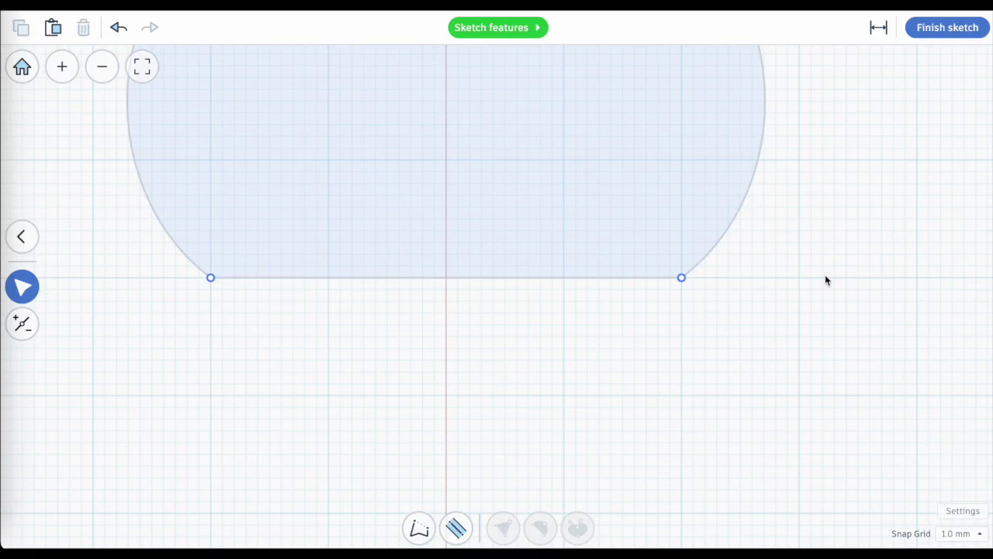
middle_click_drag(654, 198, 701, 362)
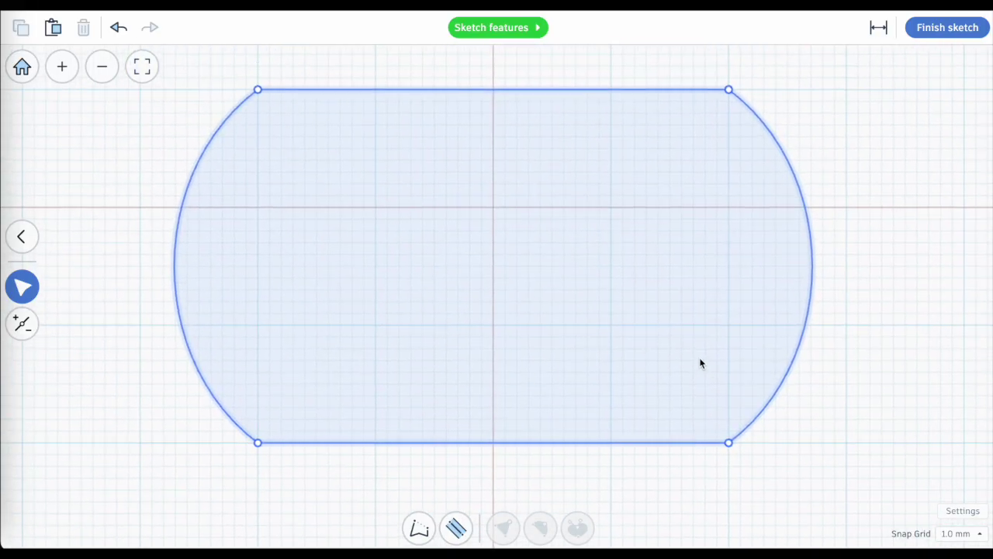
left_click(948, 29)
left_click(541, 368)
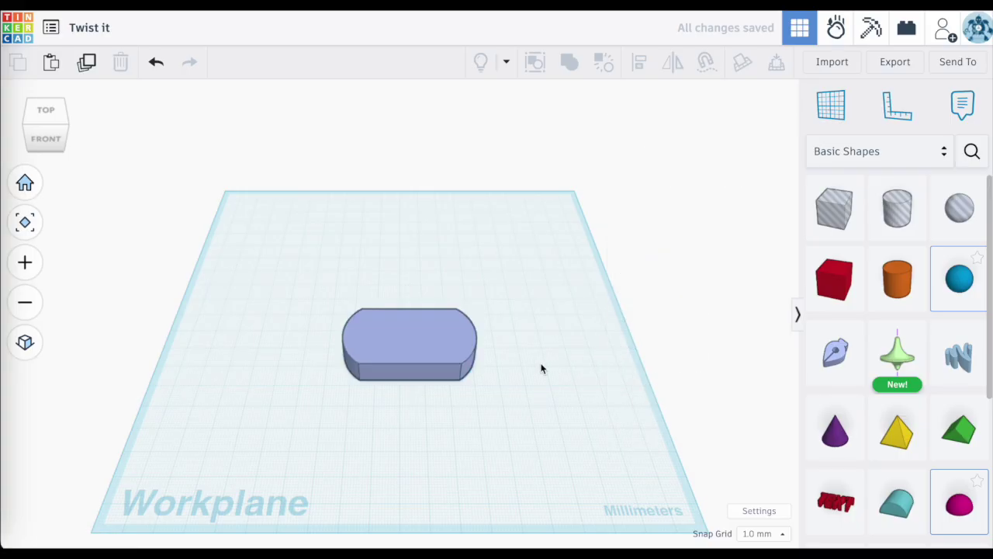
Set the twist of the round-sided extrusion to 90 and view it from the side.
key("ctrl+z")
scroll(404, 256, "up", 4)
left_click(379, 280)
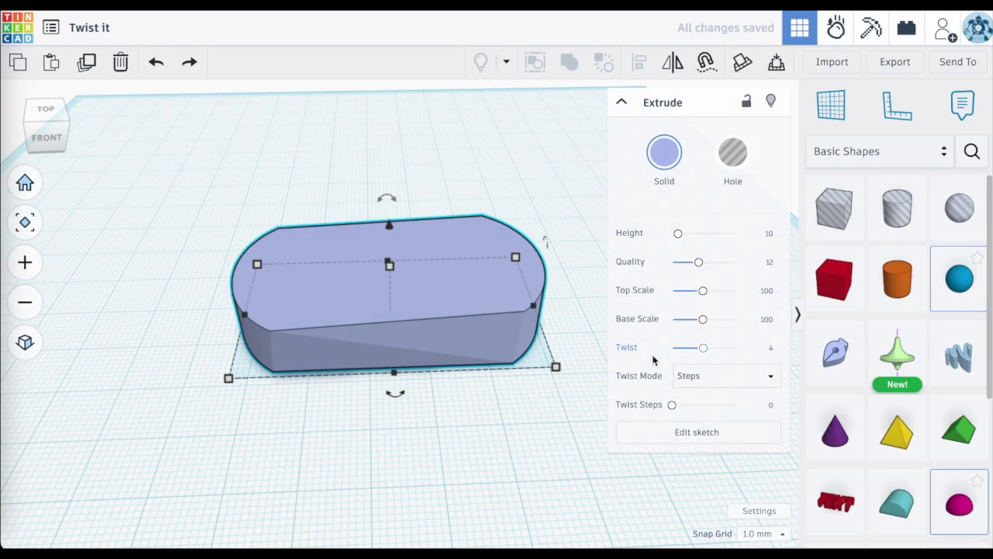
left_click(771, 347)
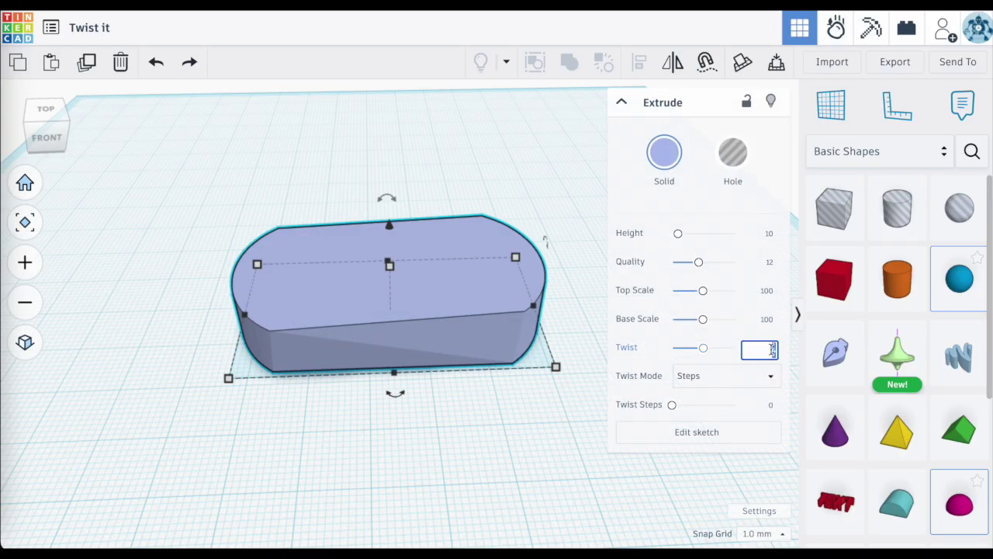
type("90")
key("Return")
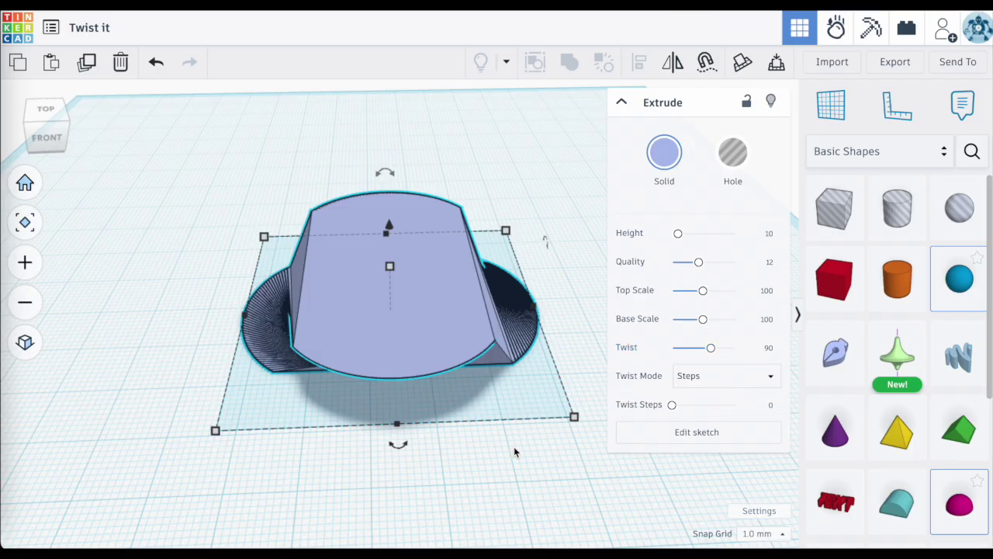
right_click_drag(514, 446, 419, 408)
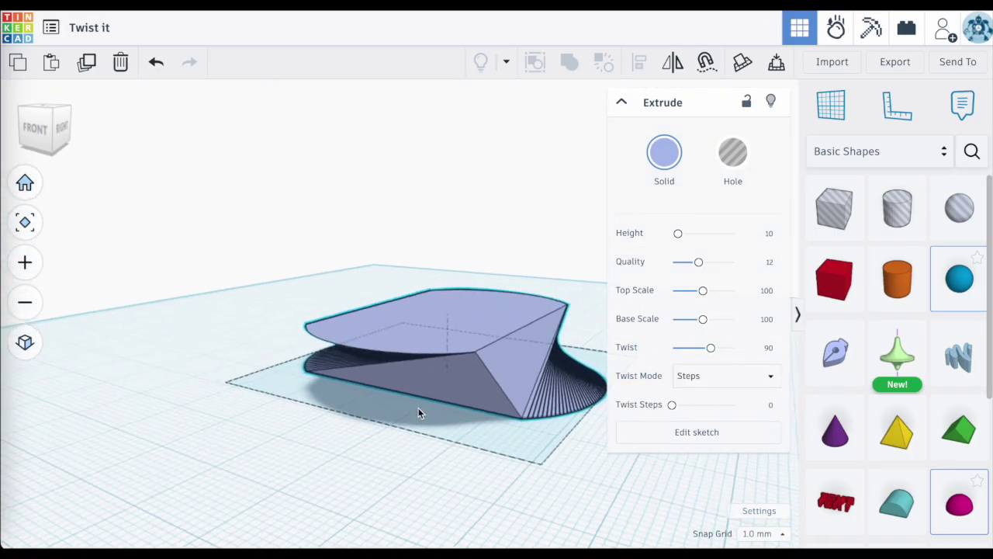
Change the extrusion's twist mode to Smooth and view the twisted shape from another angle.
left_click(720, 380)
left_click(714, 425)
left_click(380, 484)
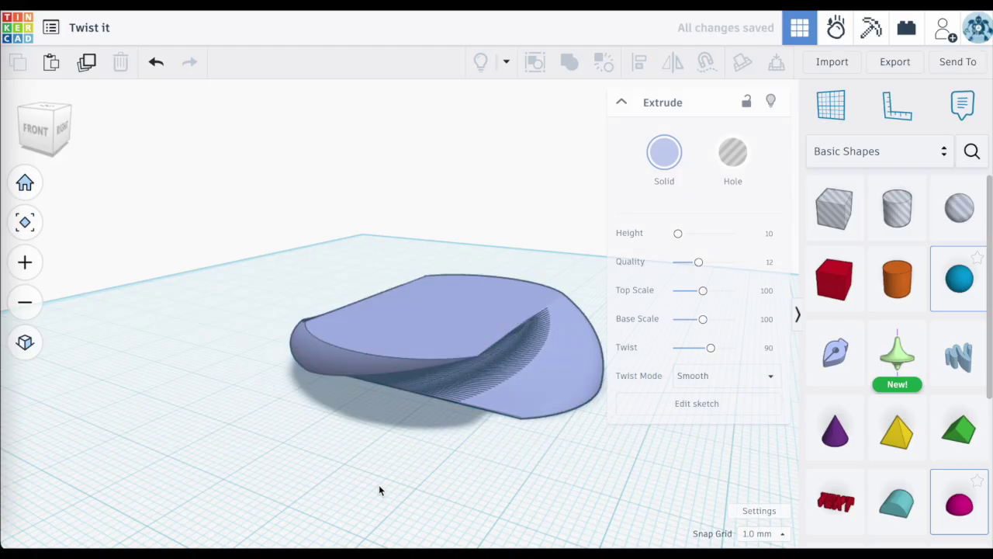
right_click_drag(380, 486, 496, 514)
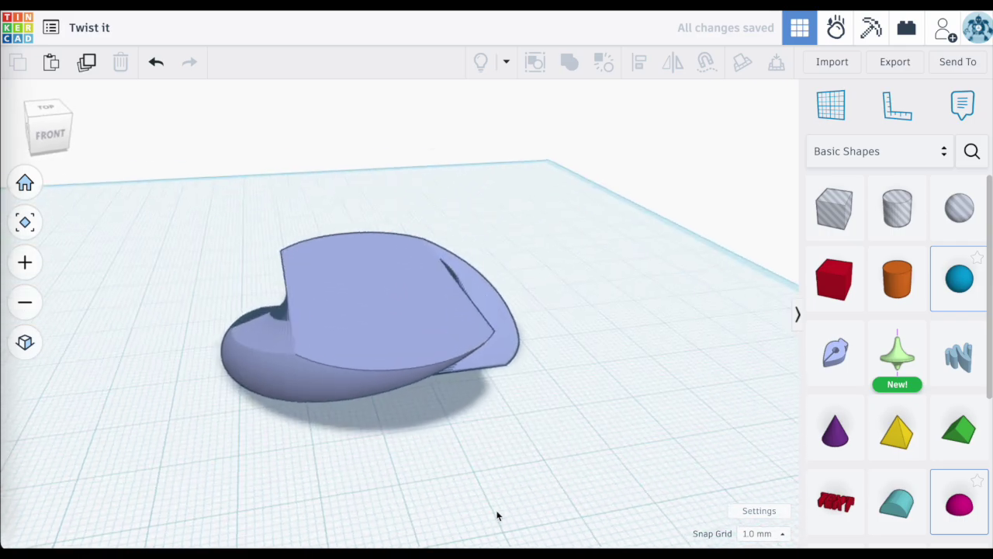
Set the height of the smooth twisted extrusion to 20 and look around it.
left_click(402, 301)
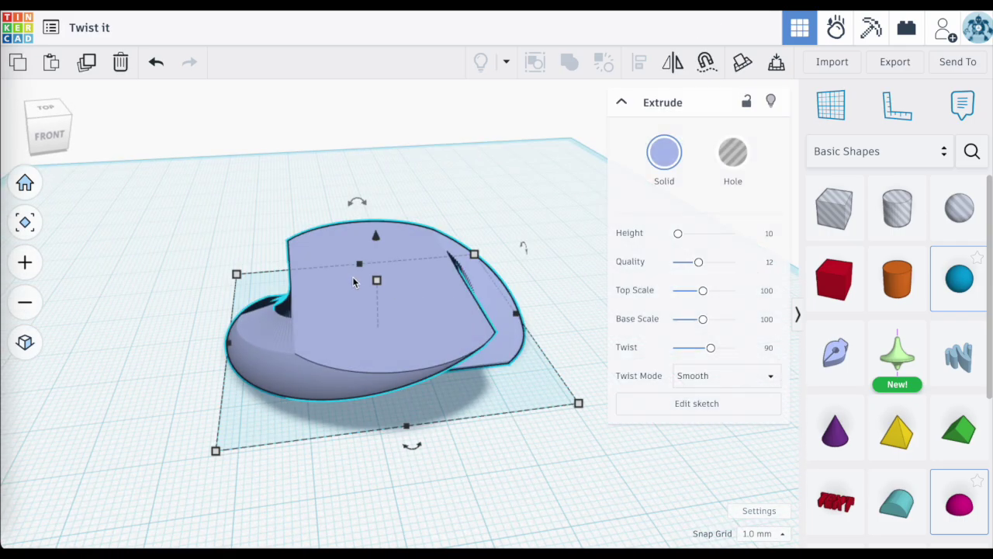
left_click(769, 234)
type("20")
key("Return")
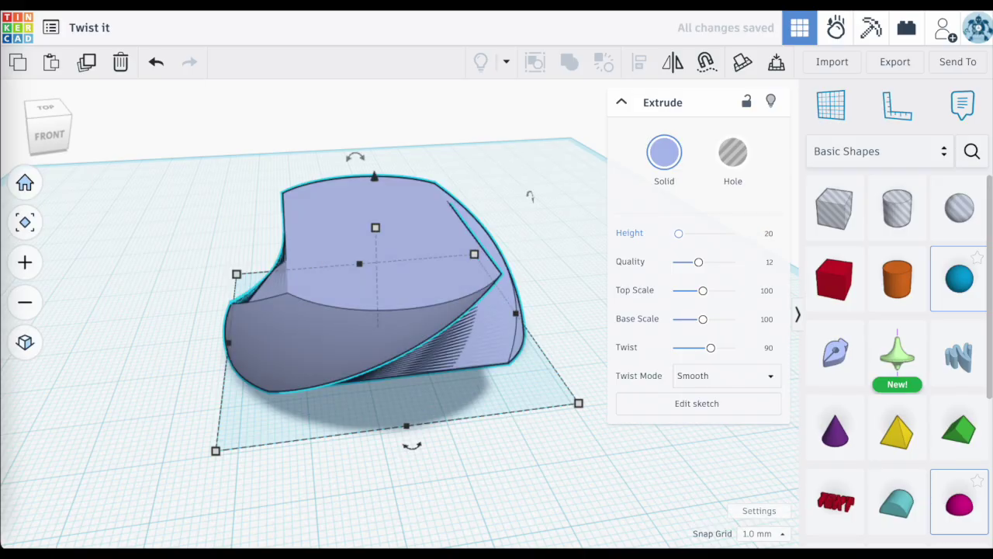
left_click(475, 463)
right_click_drag(476, 462, 400, 460)
right_click_drag(392, 301, 556, 394)
Reopen the extrusion's sketch, turn on a stroke with width 2.0, finish the sketch and inspect the hollow twisted shape.
left_click(352, 270)
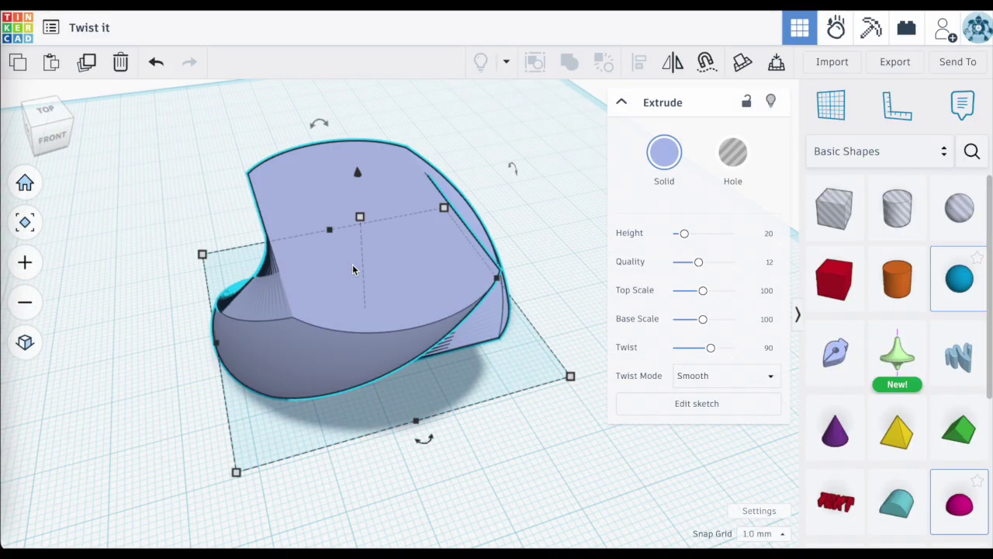
double_click(352, 269)
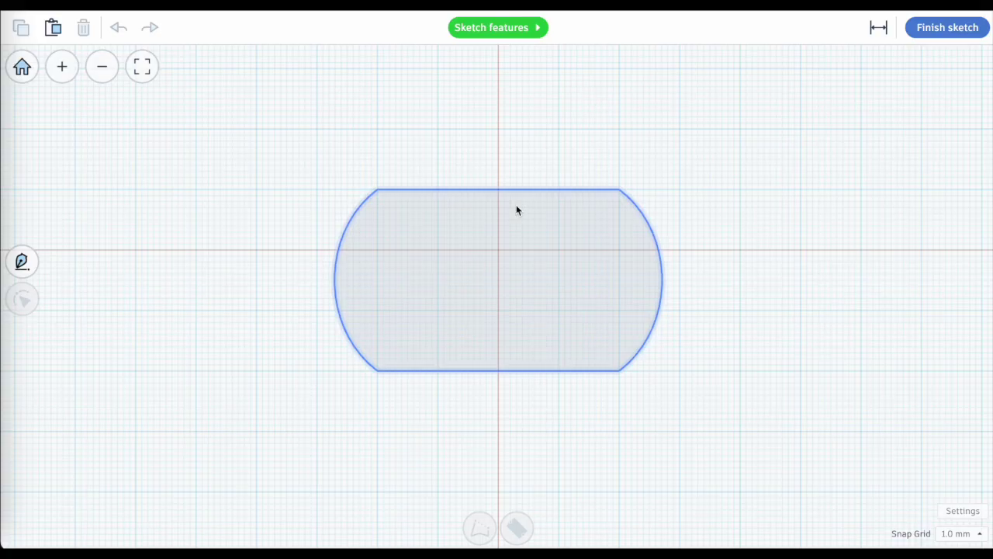
left_click(505, 240)
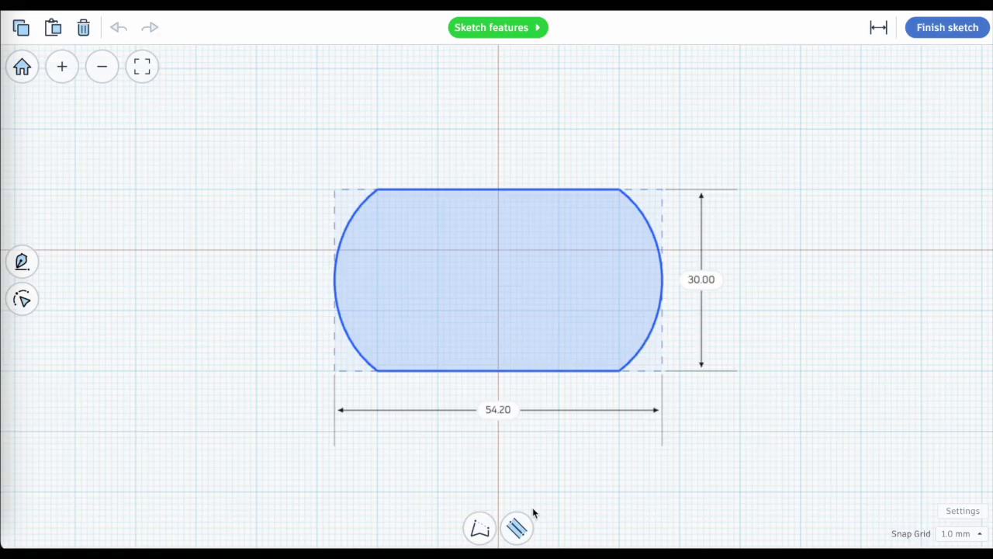
left_click(519, 529)
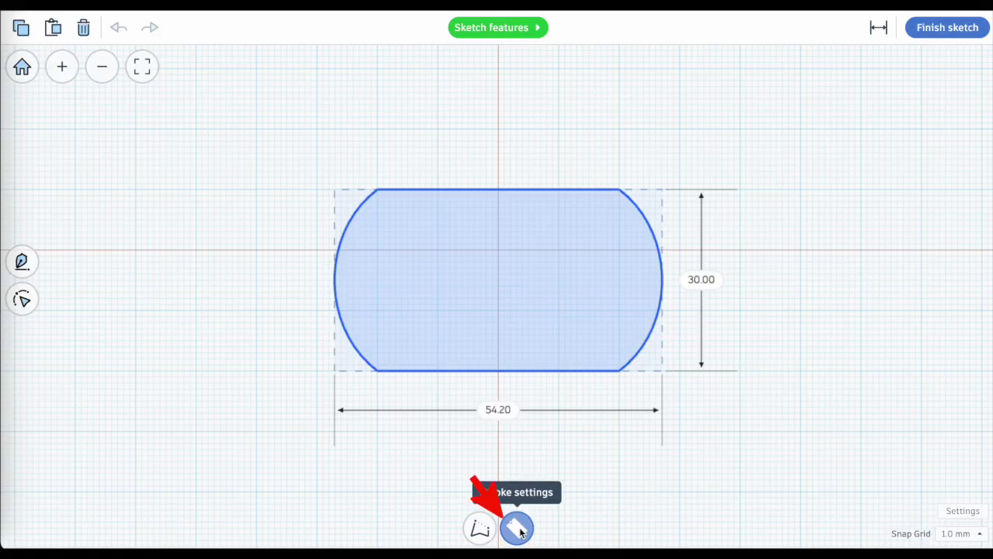
left_click(518, 529)
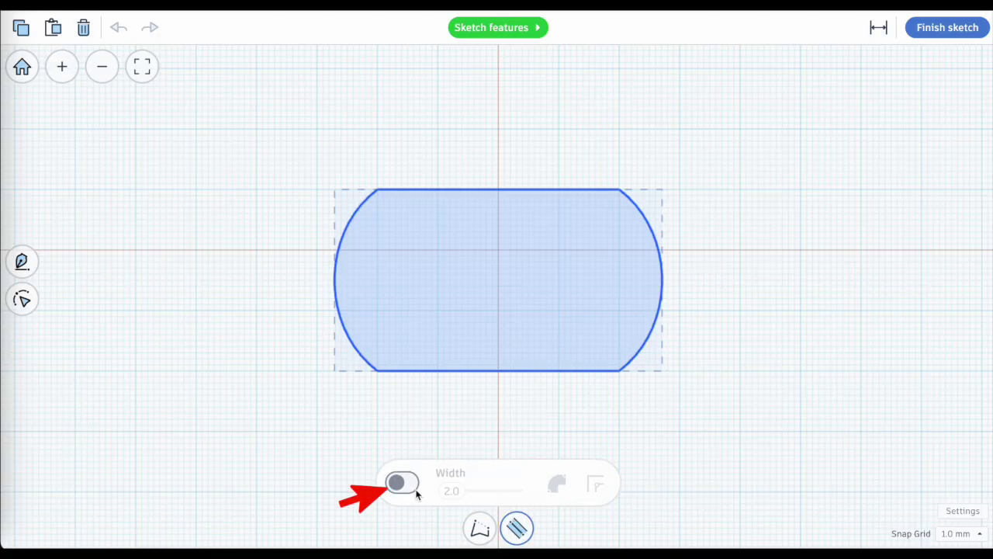
left_click(395, 486)
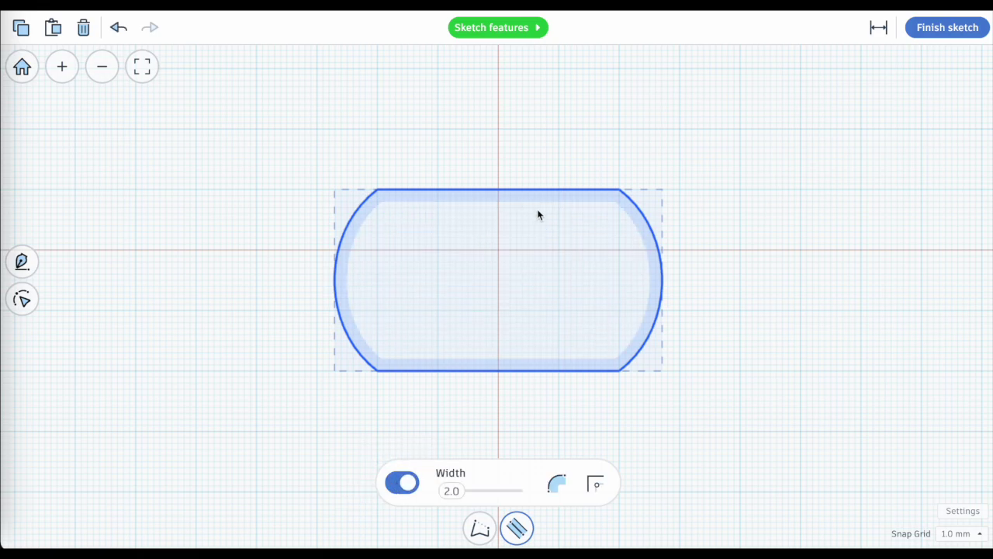
left_click(953, 30)
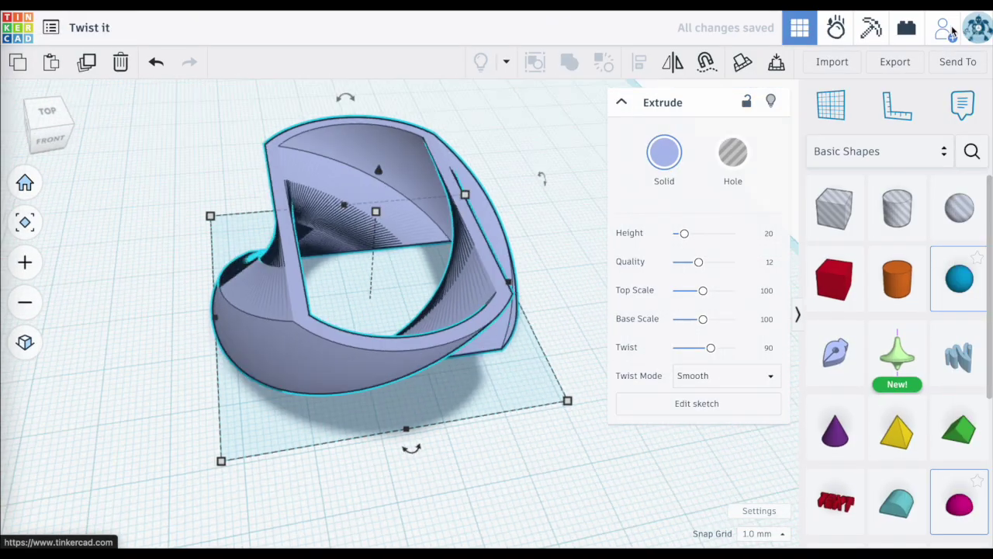
left_click(533, 425)
right_click_drag(533, 425, 448, 463)
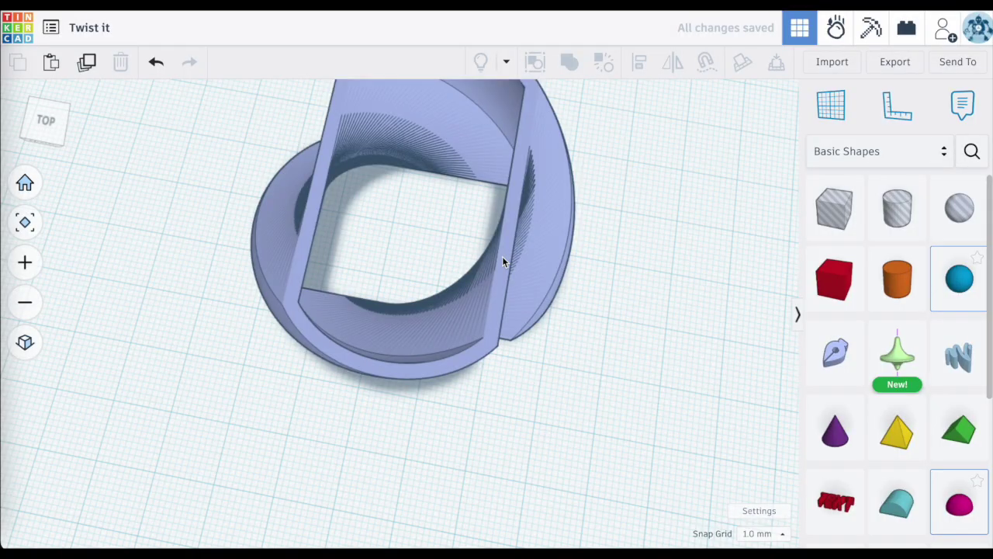
right_click_drag(503, 255, 334, 224)
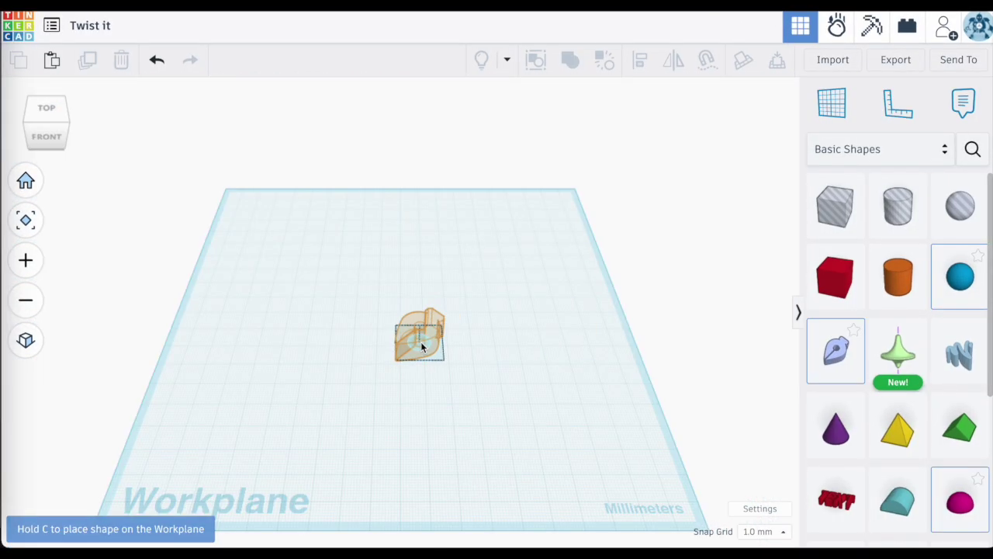
Place a new sketch on the workplane and draw a closed 10 by 10 mm square on the horizontal axis.
left_click(397, 339)
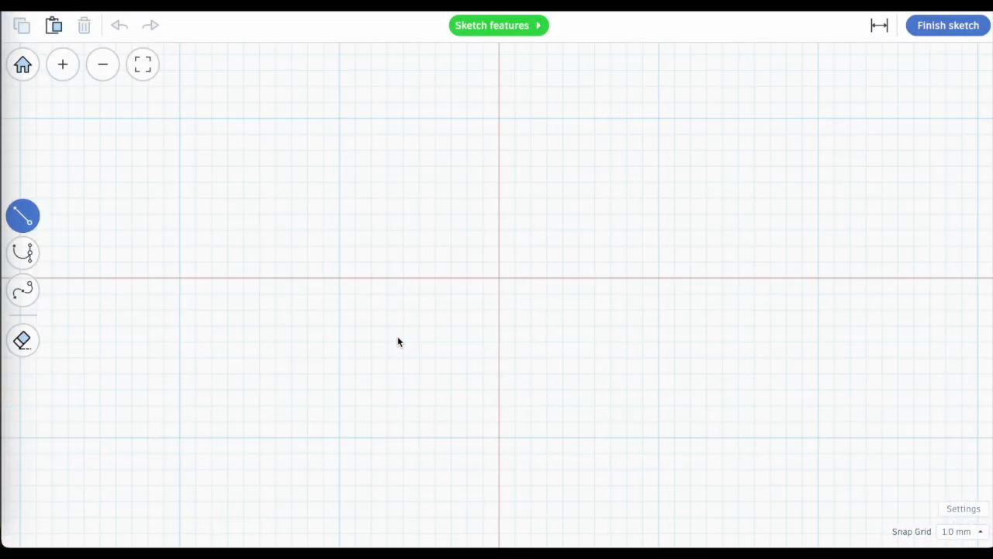
left_click(180, 278)
left_click(340, 278)
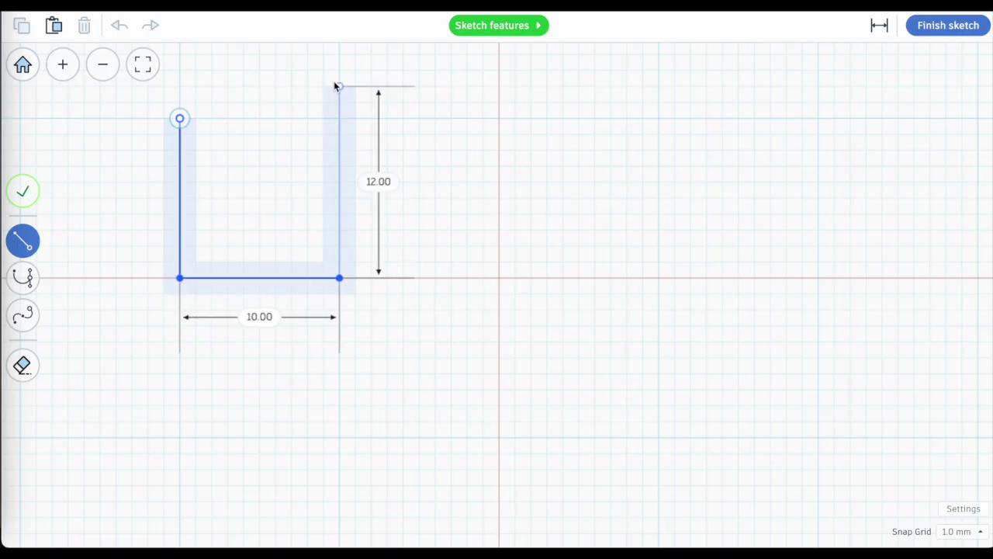
left_click(339, 118)
left_click(180, 118)
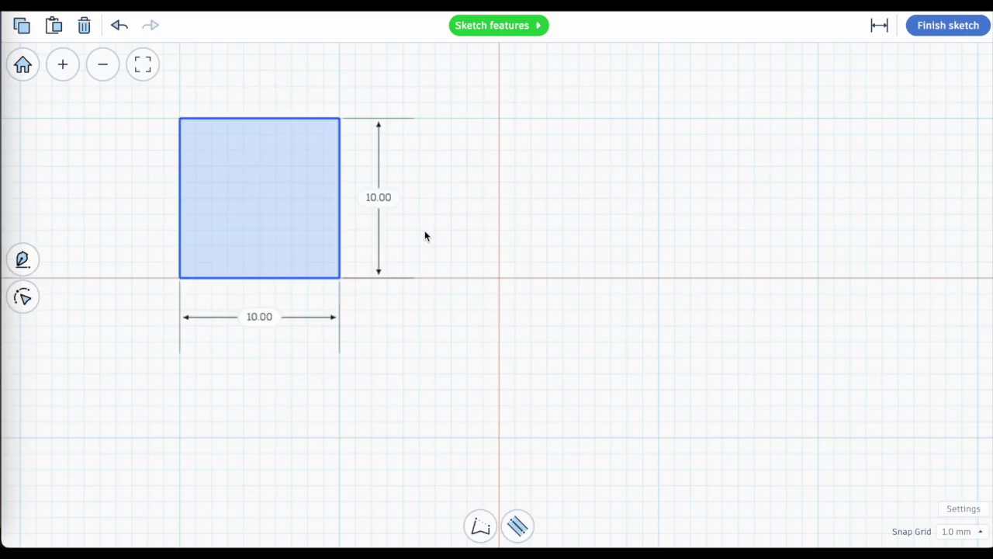
Draw a second closed 10 by 10 mm square level with the first, leaving a 20 mm gap between them.
scroll(426, 235, "down", 5)
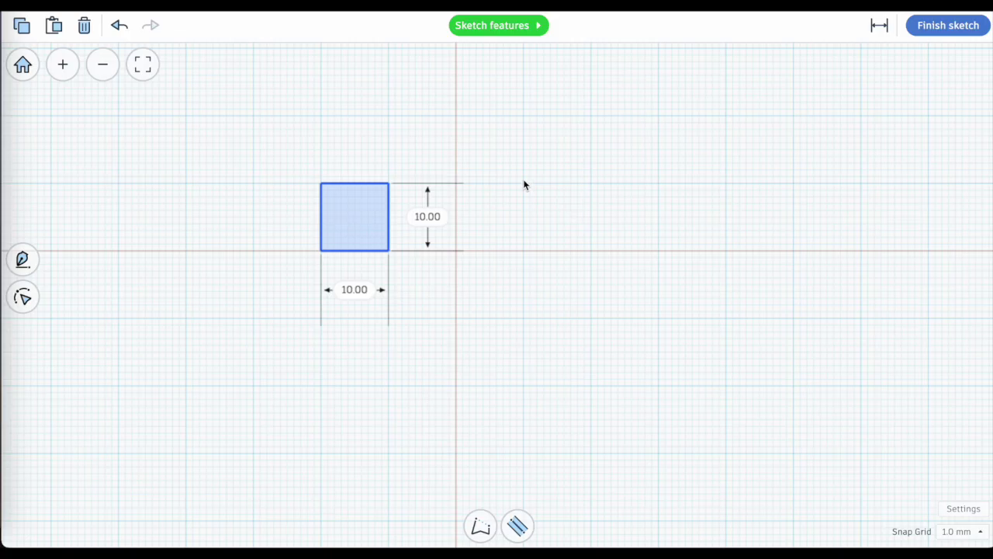
scroll(524, 185, "up", 5)
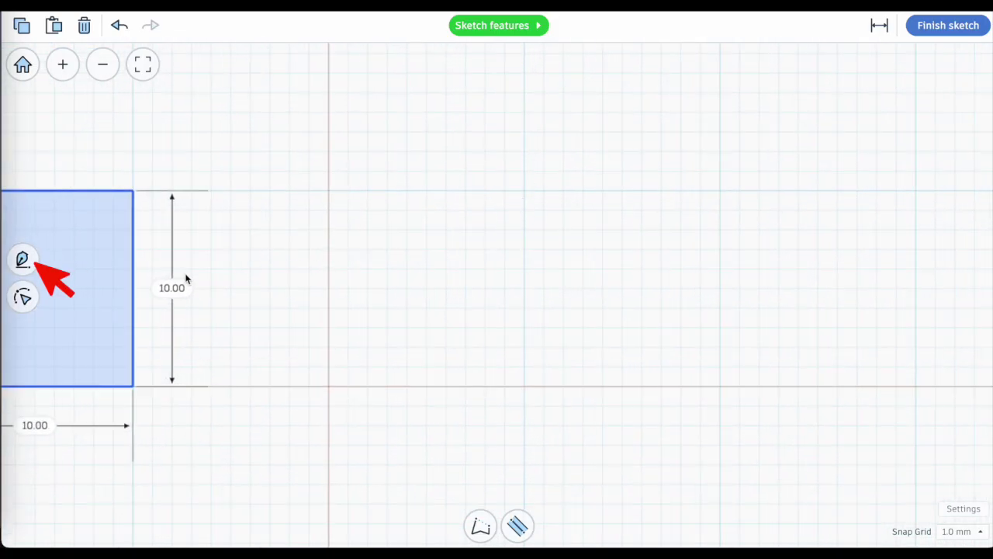
left_click(24, 260)
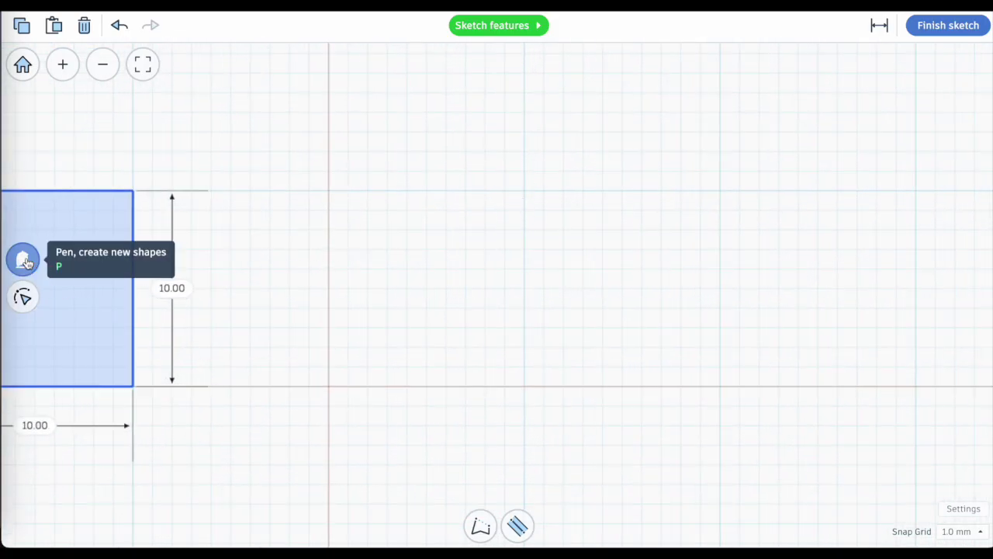
left_click(24, 262)
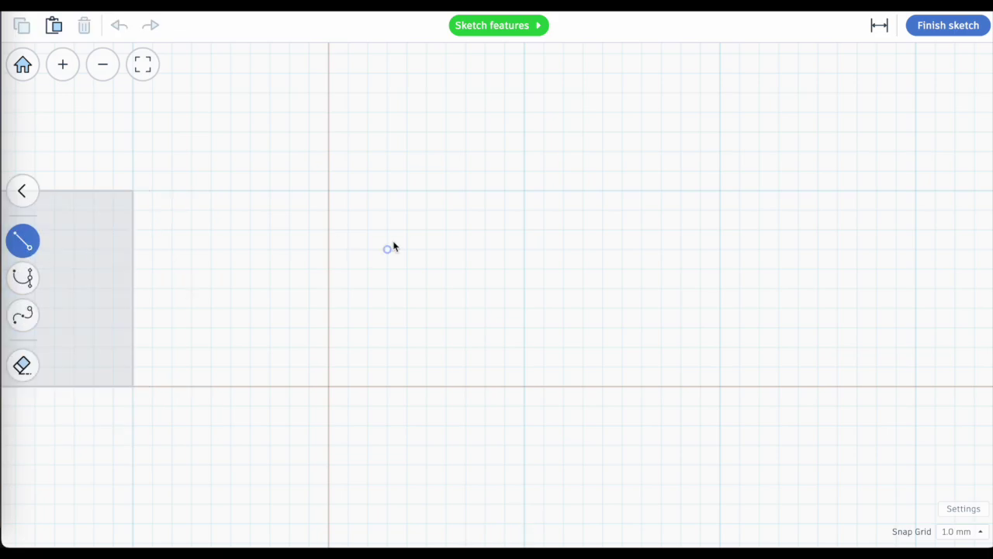
left_click(524, 190)
left_click(720, 190)
left_click(720, 386)
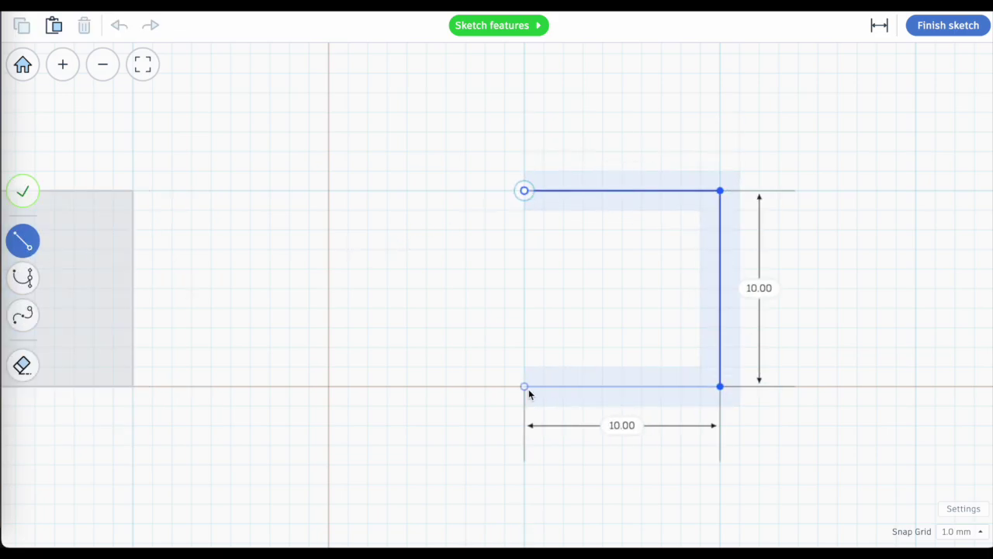
left_click(525, 386)
left_click(525, 190)
scroll(388, 209, "down", 4)
key("l")
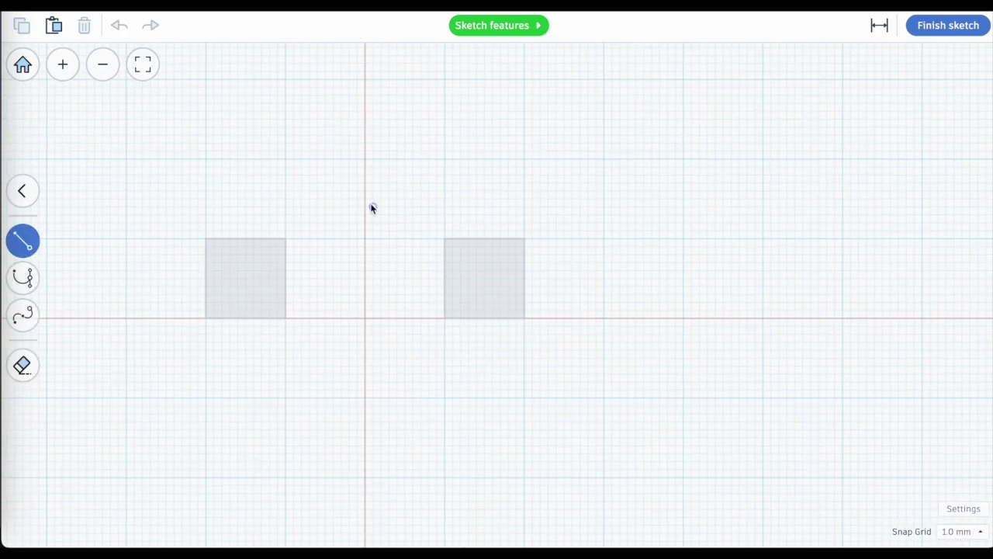
Draw a third closed 10 by 10 mm square centred on the vertical axis, 5 mm above the level of the first two.
left_click(326, 198)
left_click(404, 199)
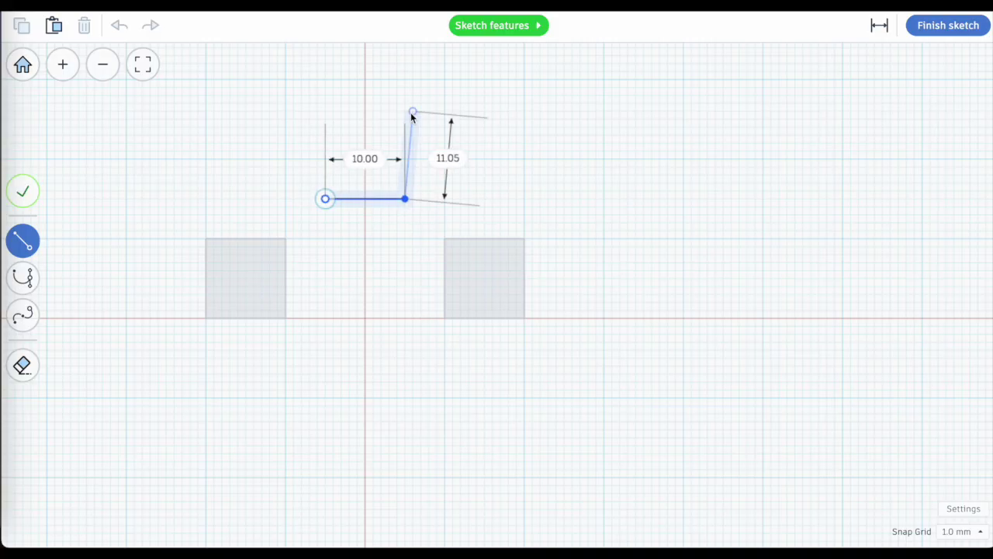
left_click(405, 119)
left_click(326, 120)
left_click(326, 199)
Duplicate the third square and place the copy 31 mm below it, centred on the vertical axis.
key("ctrl+c")
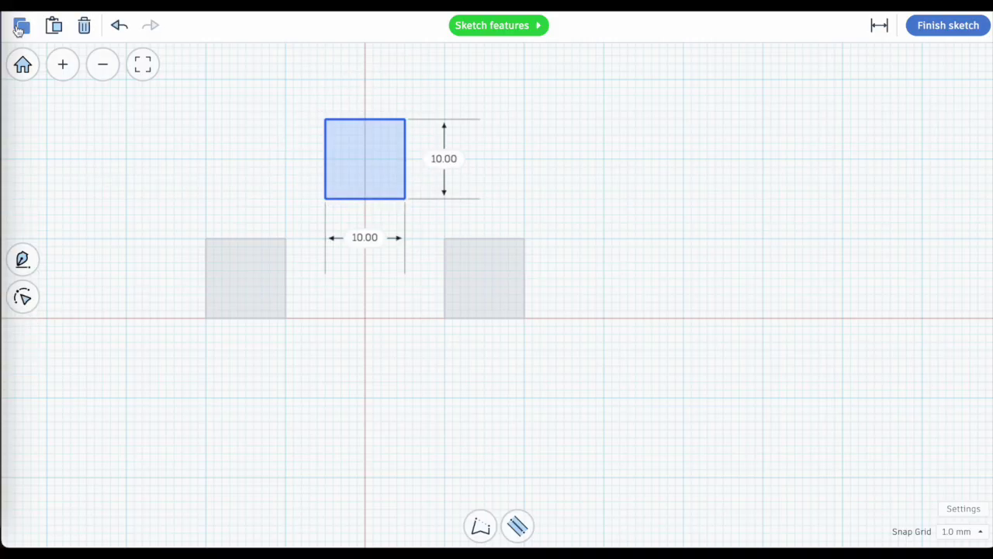
key("ctrl+v")
left_click_drag(413, 186, 401, 419)
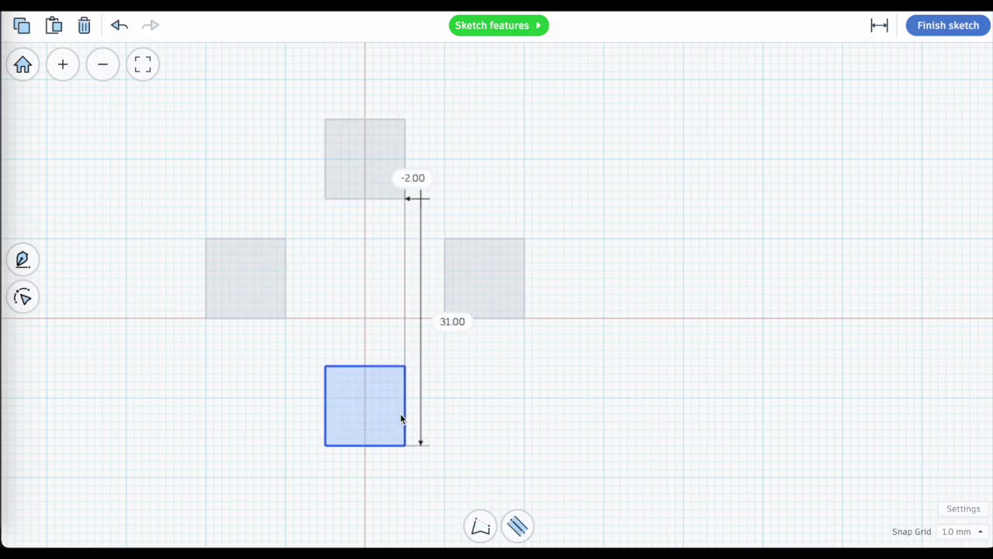
scroll(533, 413, "up", 1)
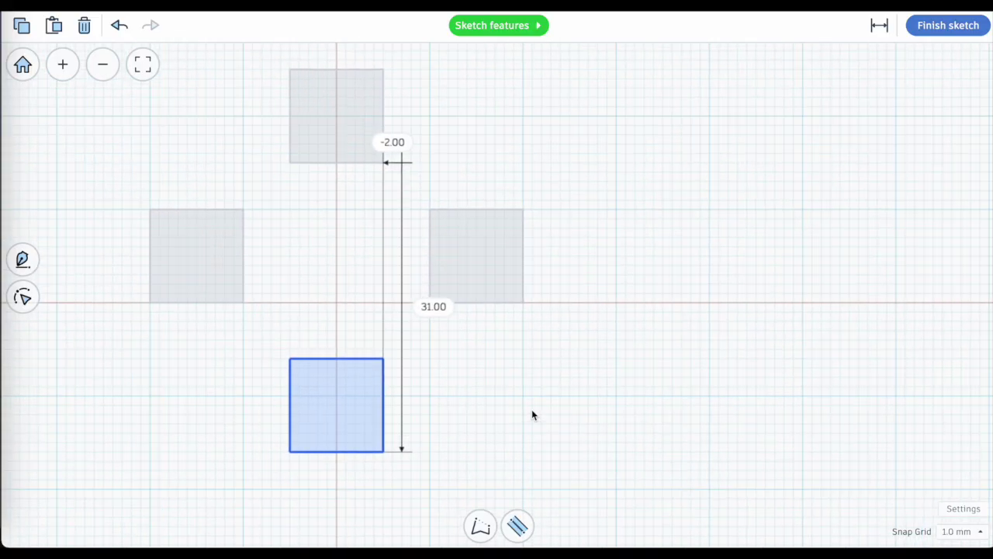
left_click(557, 391)
Check each of the four squares individually and finish the sketch to extrude them.
left_click(292, 126)
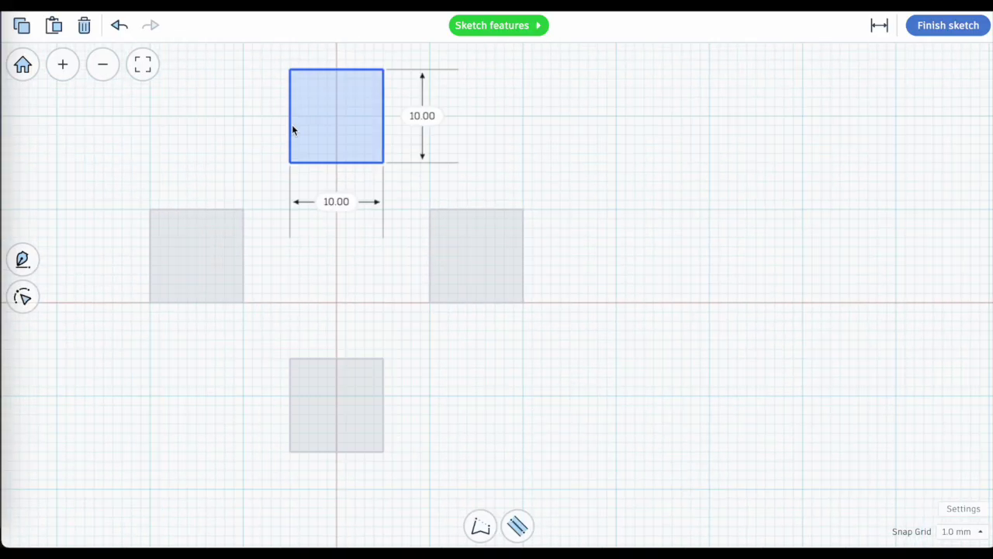
left_click(217, 286)
left_click(368, 411)
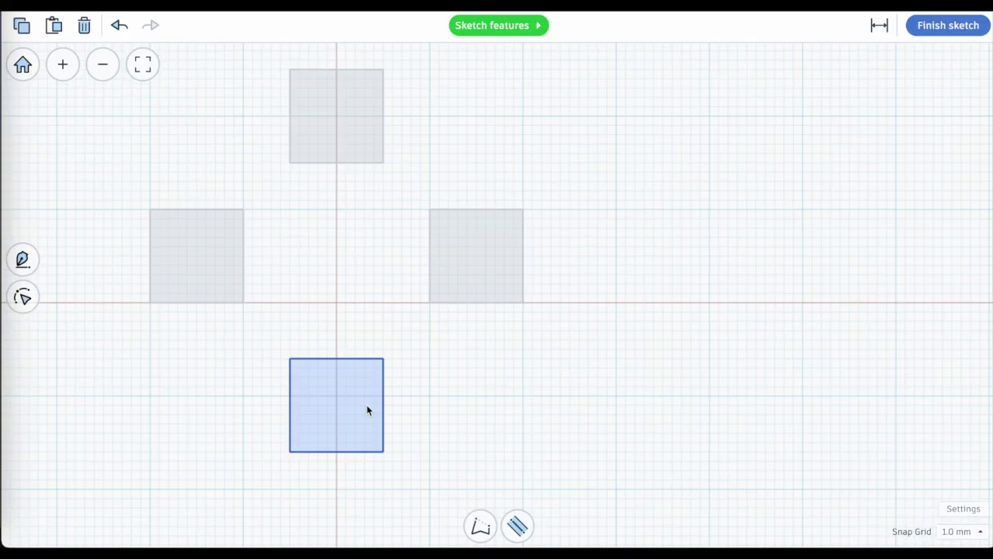
left_click(460, 230)
left_click(322, 109)
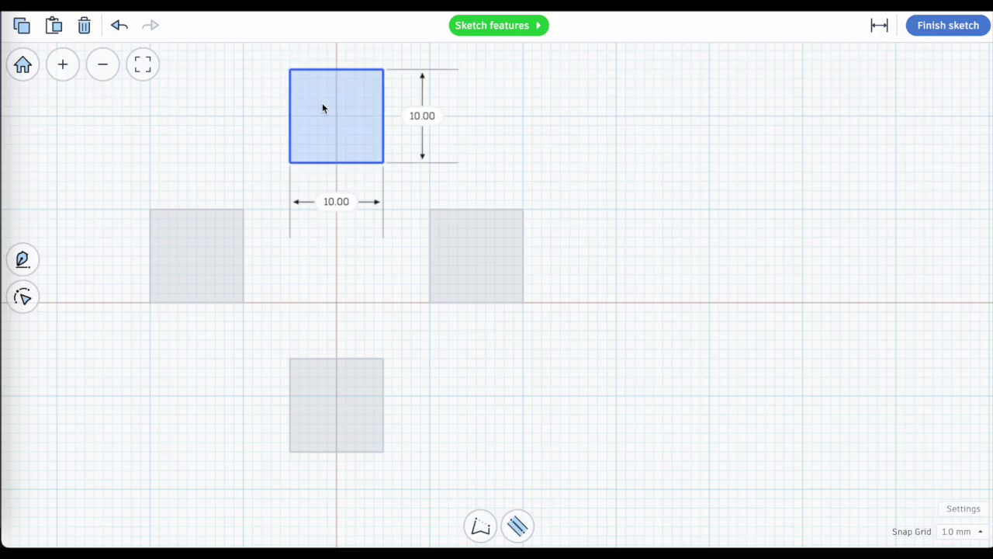
left_click(946, 25)
left_click(532, 361)
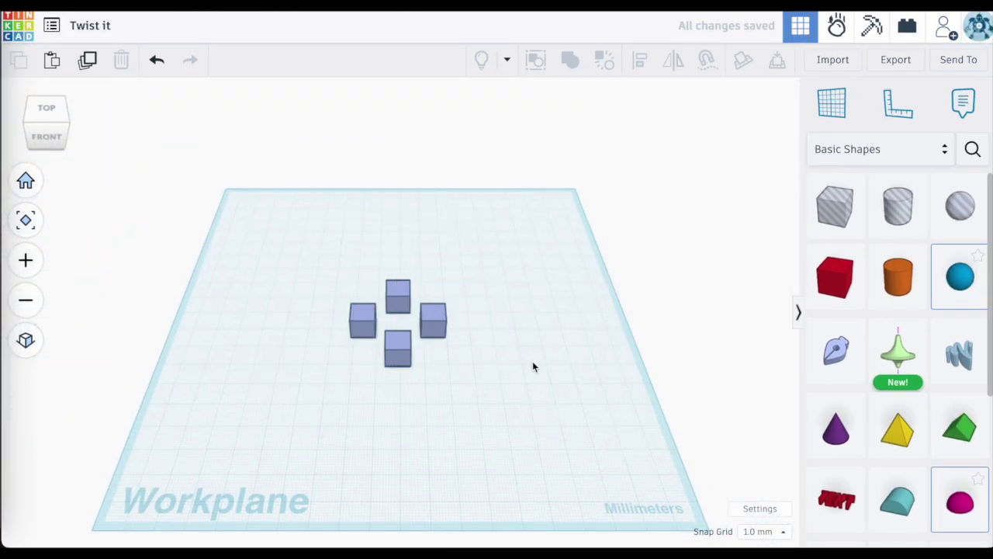
Stretch the four-square extrusion upward into tall columns.
left_click(444, 334)
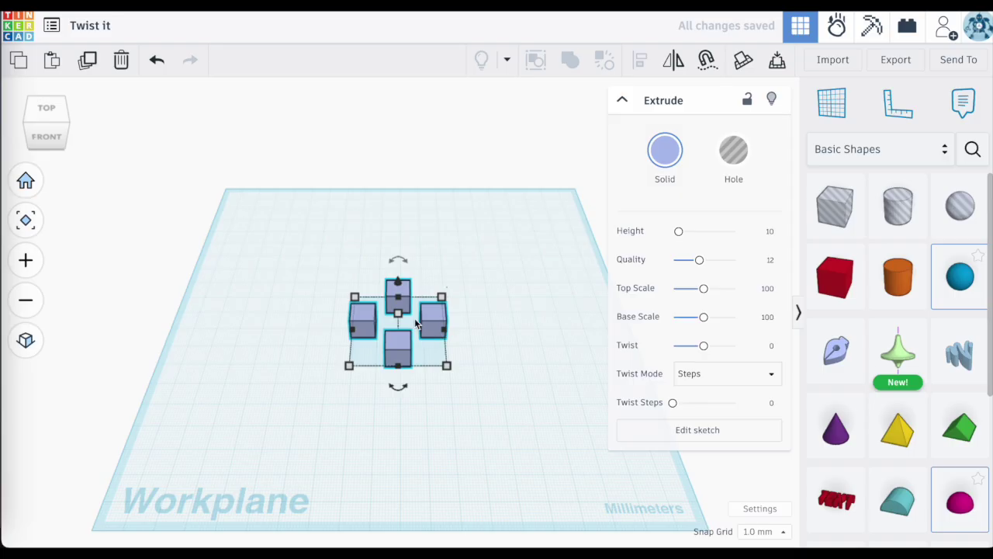
left_click_drag(397, 313, 398, 210)
left_click(526, 270)
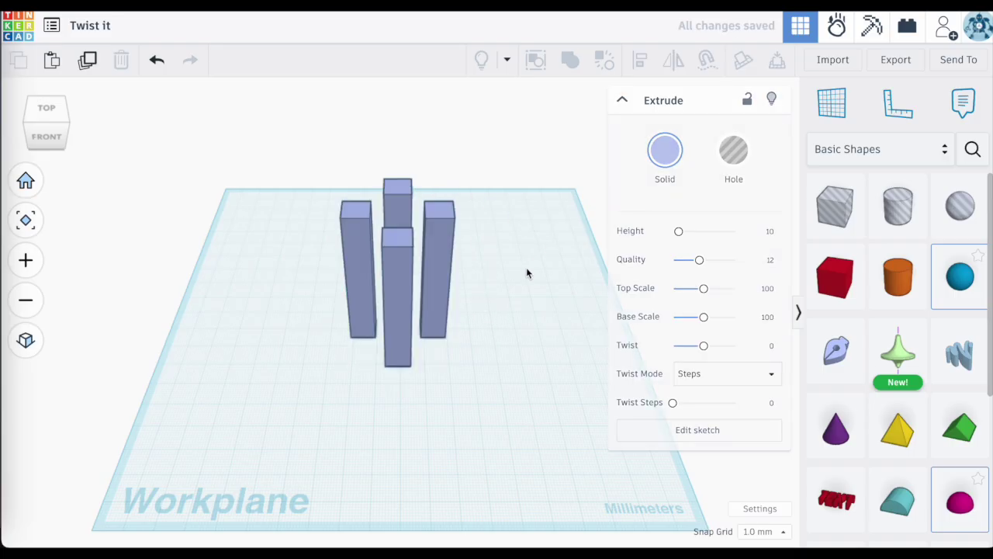
Set the base scale of the four-column extrusion to 170 and inspect the leaning columns from several views.
left_click(432, 252)
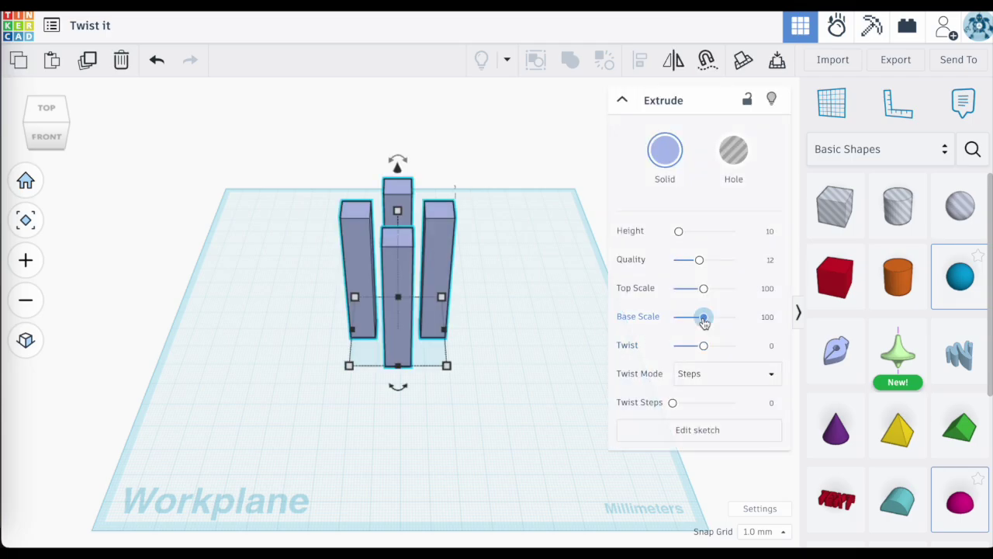
left_click_drag(704, 319, 726, 319)
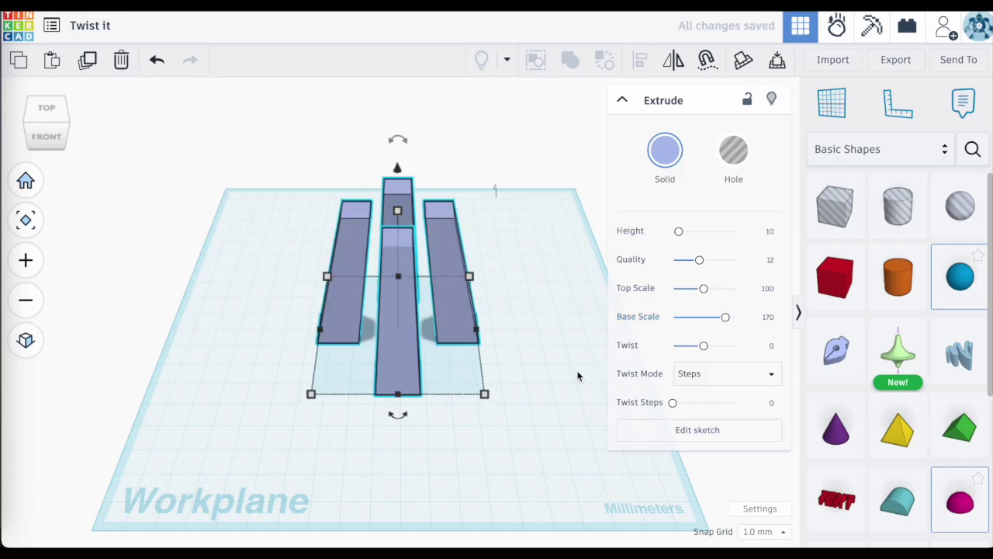
left_click(533, 365)
mouse_move(537, 364)
right_mouse_down()
mouse_move(687, 325)
mouse_move(466, 363)
mouse_move(572, 338)
mouse_move(528, 362)
right_mouse_up()
scroll(473, 301, "up", 3)
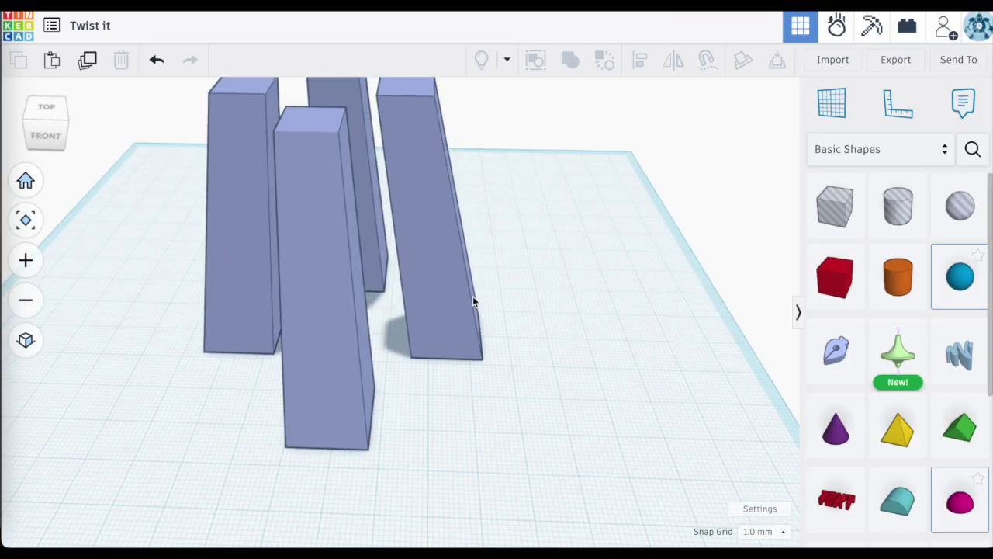
scroll(473, 296, "down", 3)
mouse_move(473, 295)
right_mouse_down()
mouse_move(541, 326)
mouse_move(618, 317)
mouse_move(457, 332)
mouse_move(504, 277)
mouse_move(492, 299)
mouse_move(457, 288)
right_mouse_up()
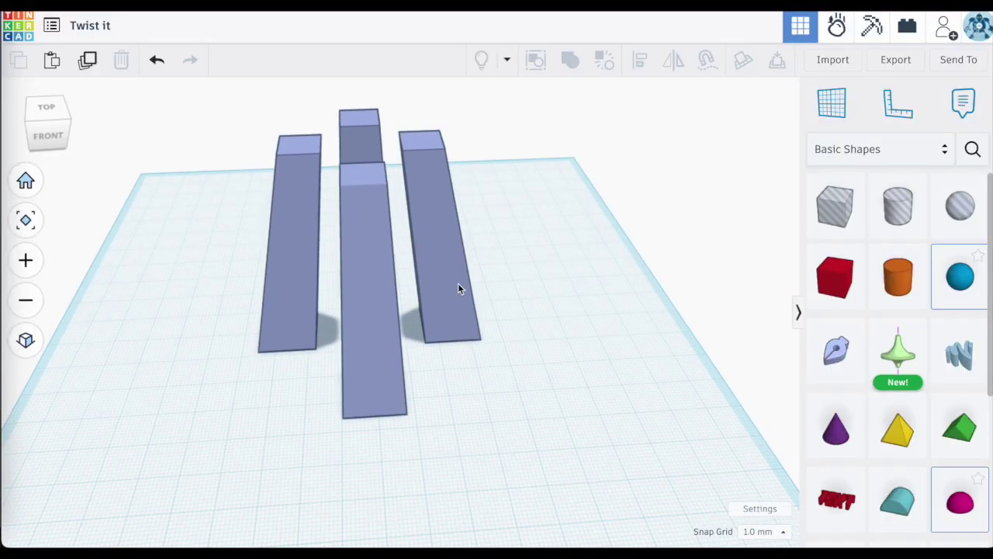
scroll(447, 323, "up", 2)
scroll(447, 323, "down", 3)
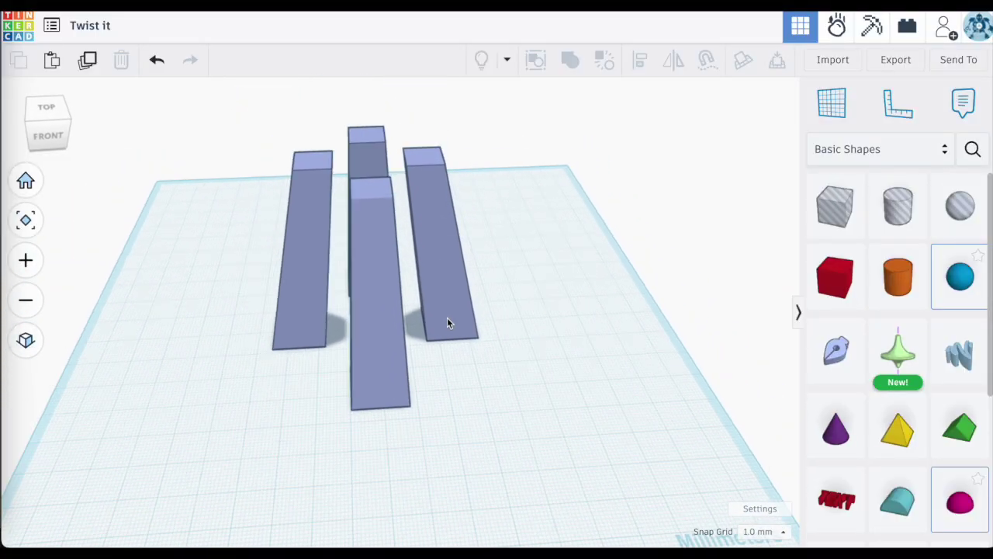
Set the twist of the four-column extrusion to -45 and look at it from a lower angle.
left_click(459, 321)
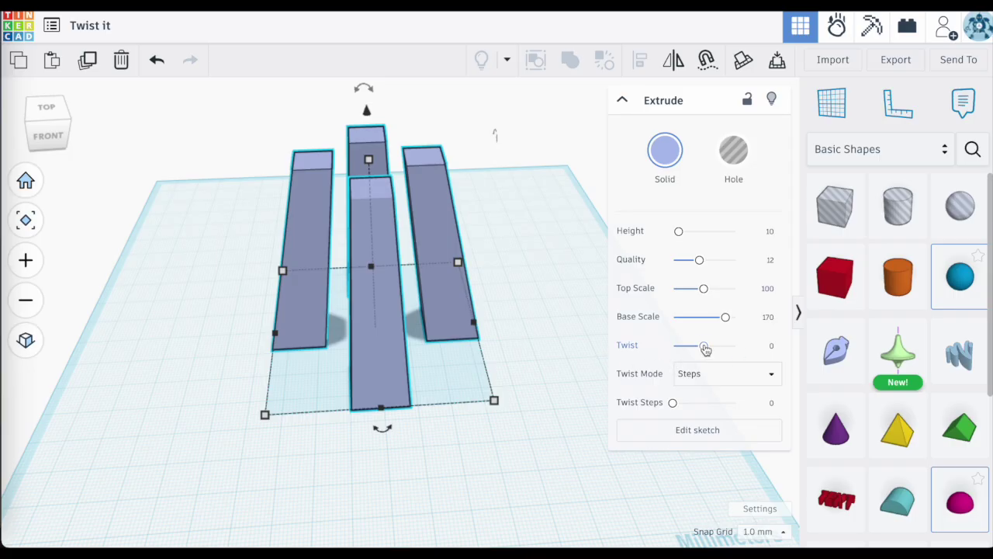
left_click(773, 349)
type("-45")
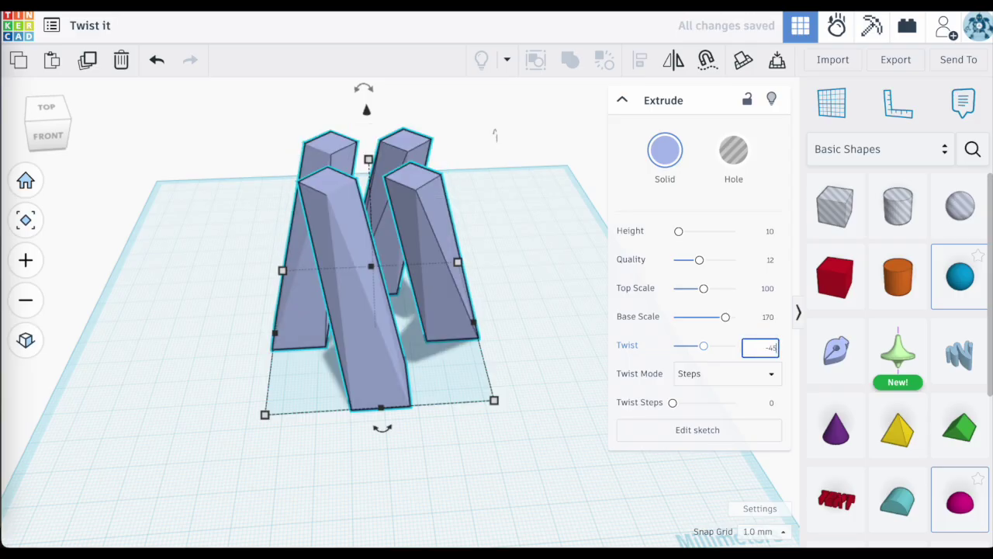
left_click(573, 385)
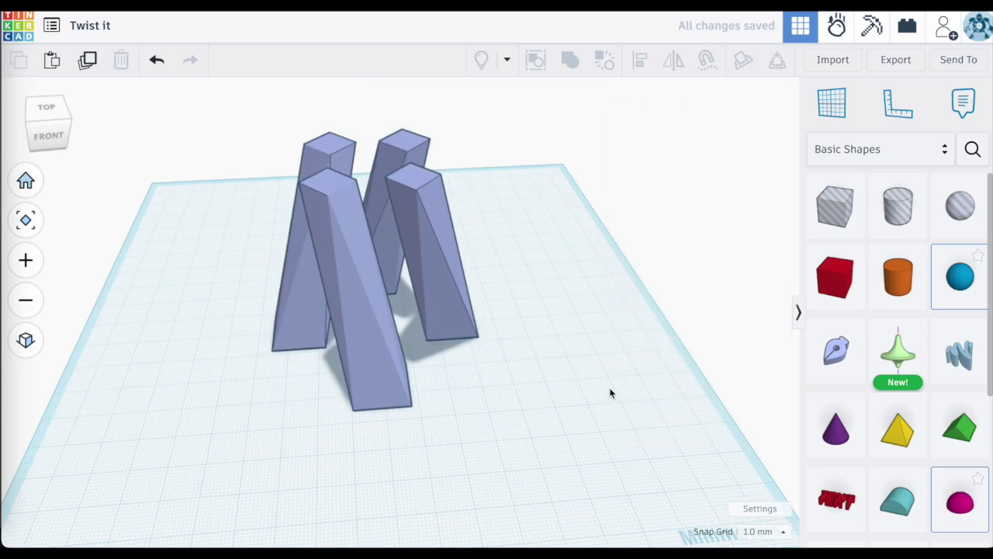
right_click_drag(610, 395, 533, 350)
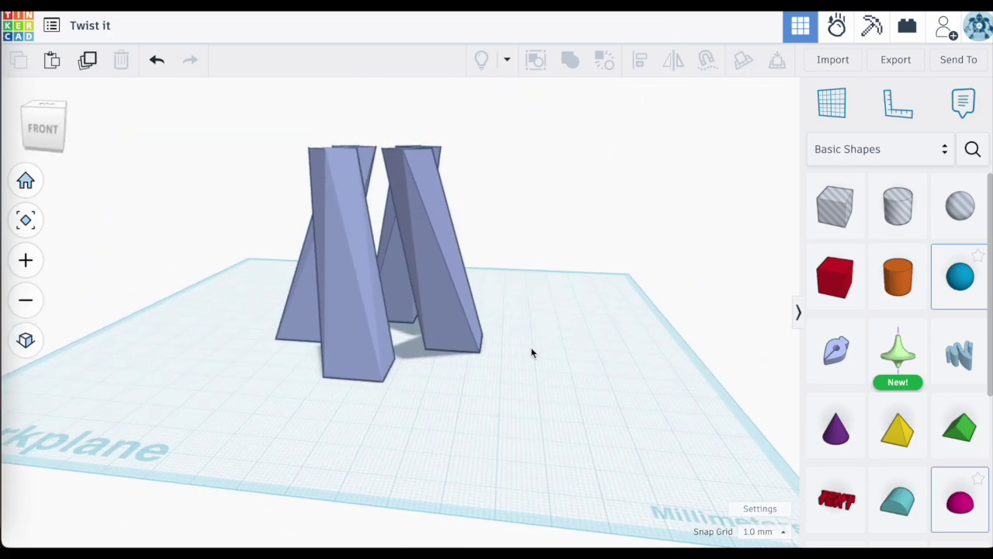
Change the twist mode of the four columns to Smooth and inspect their curved shape from above.
left_click(435, 319)
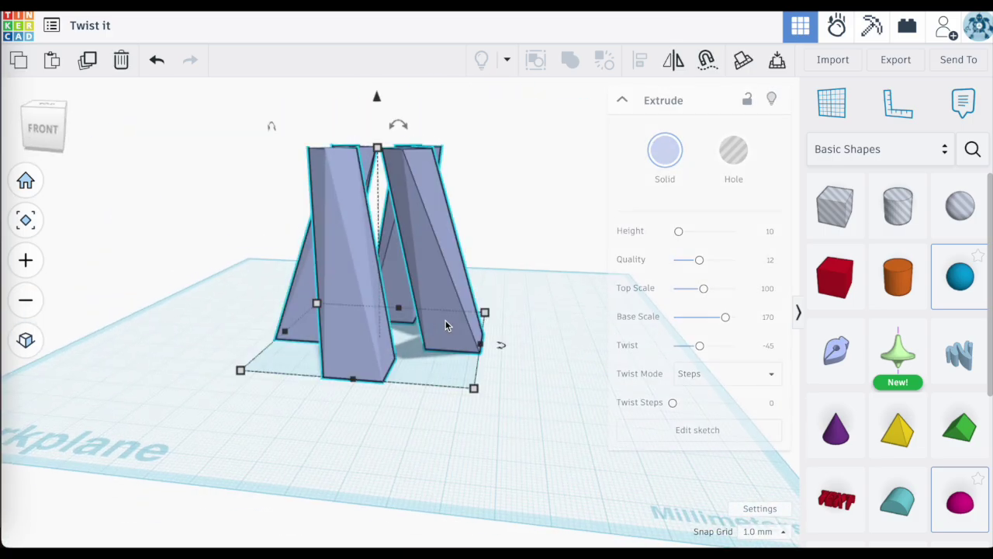
left_click(715, 375)
left_click(712, 422)
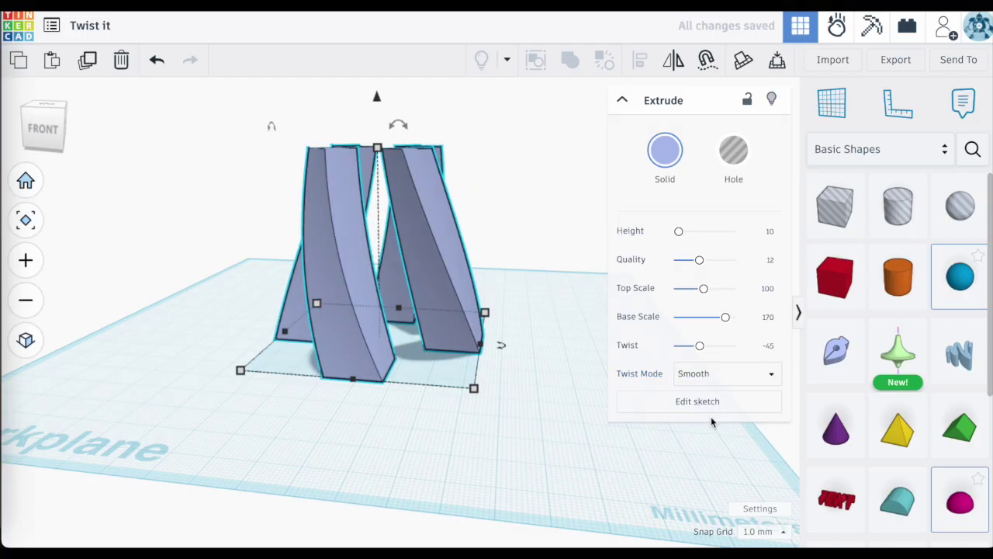
left_click(520, 336)
right_click_drag(520, 337, 355, 224)
scroll(498, 246, "up", 3)
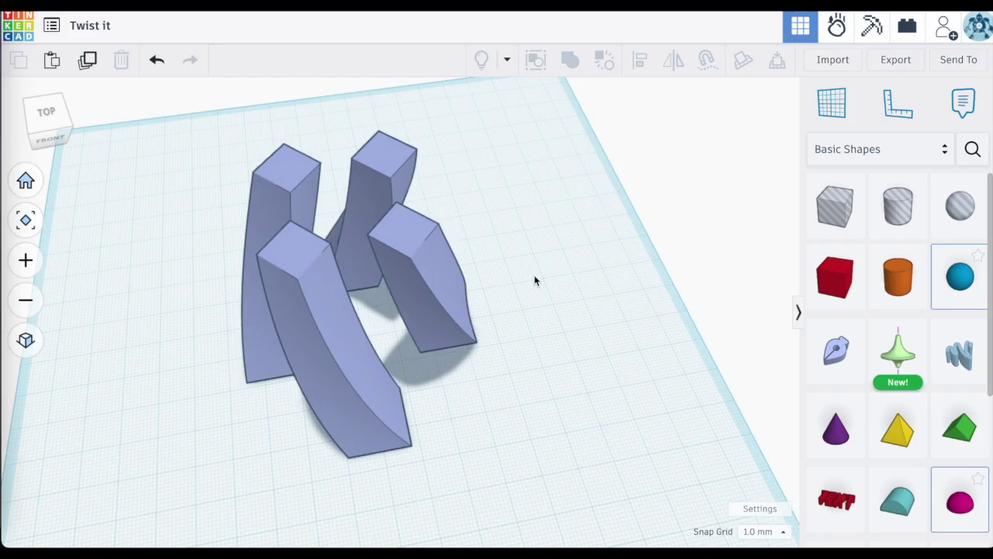
Reopen the columns' sketch and delete the two squares centred on the vertical axis, above and below the horizontal axis.
left_click(440, 281)
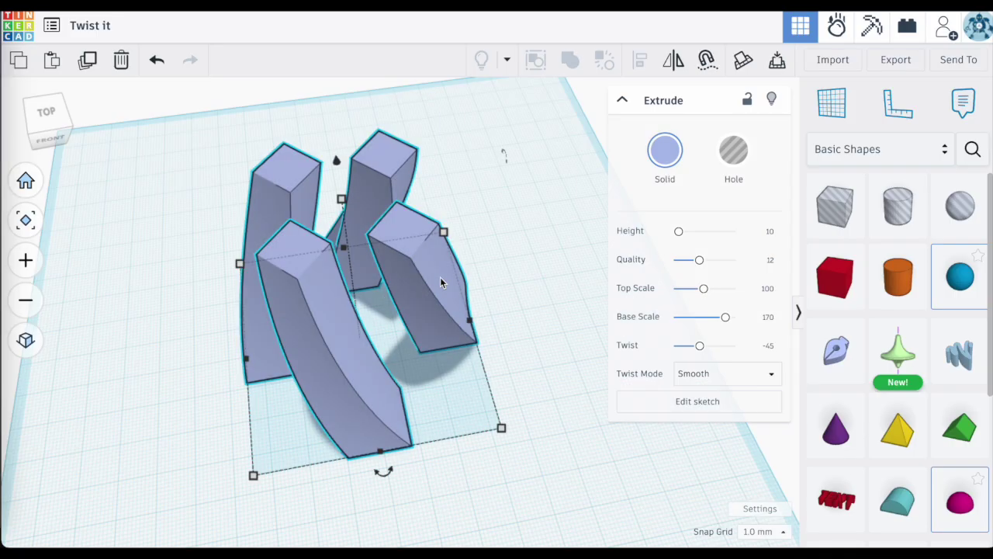
double_click(440, 278)
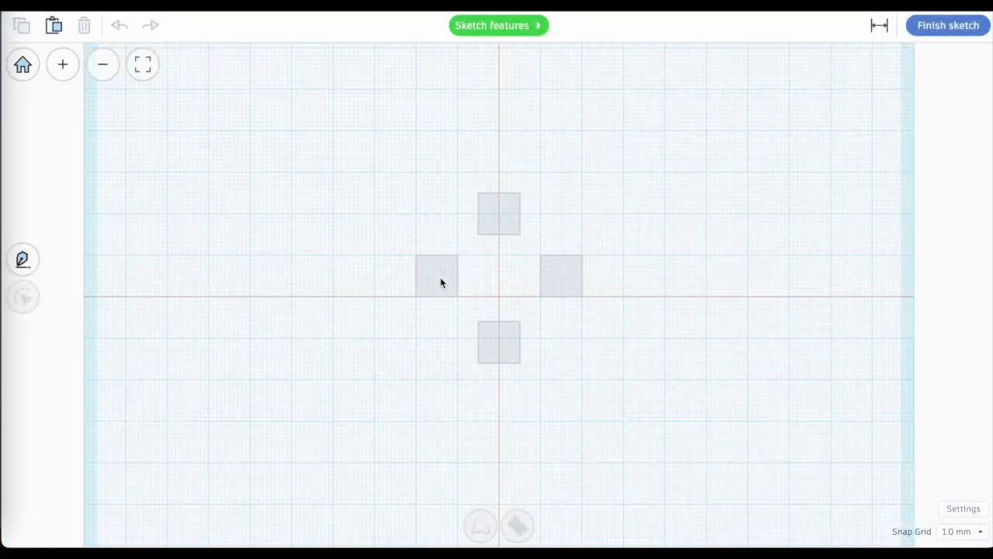
scroll(503, 238, "up", 3)
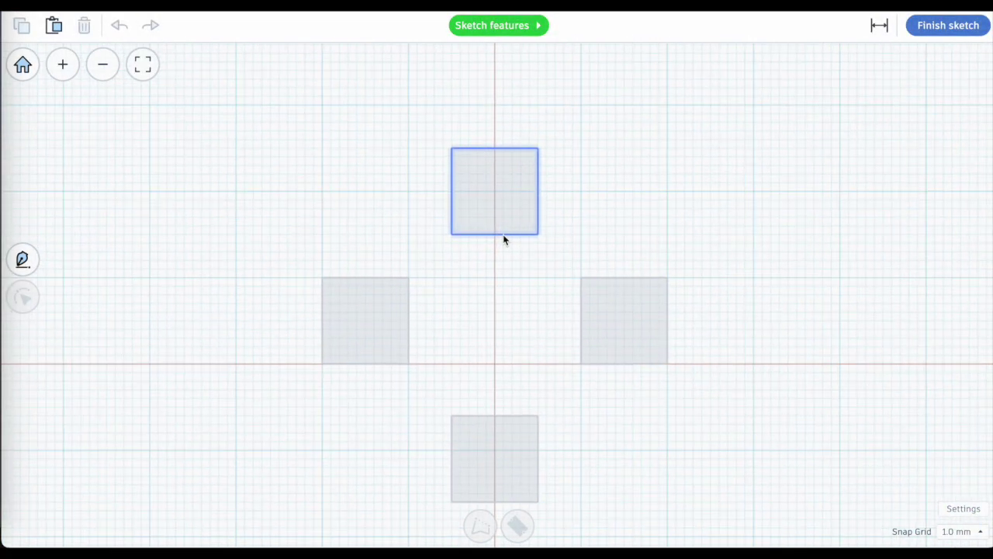
left_click(504, 194)
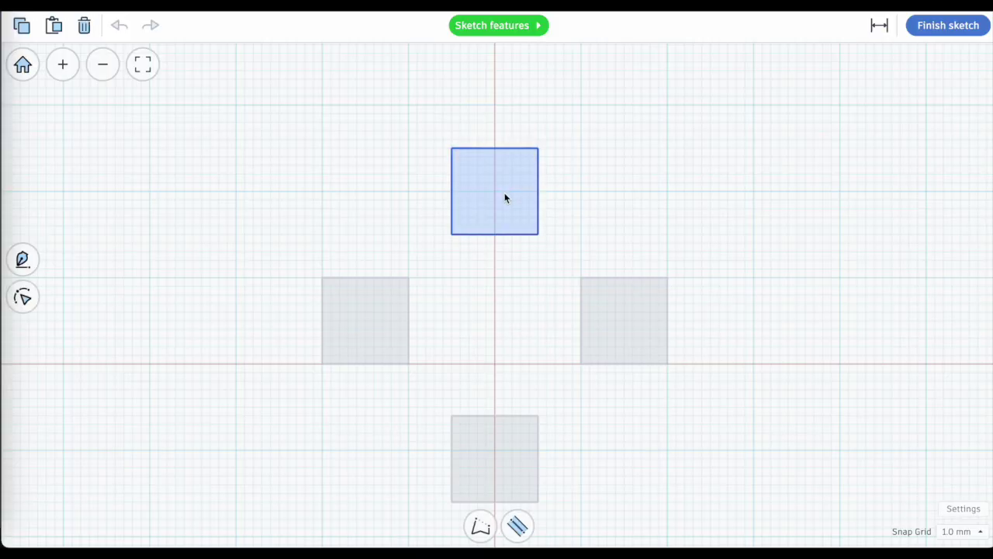
key("Delete")
left_click(519, 429)
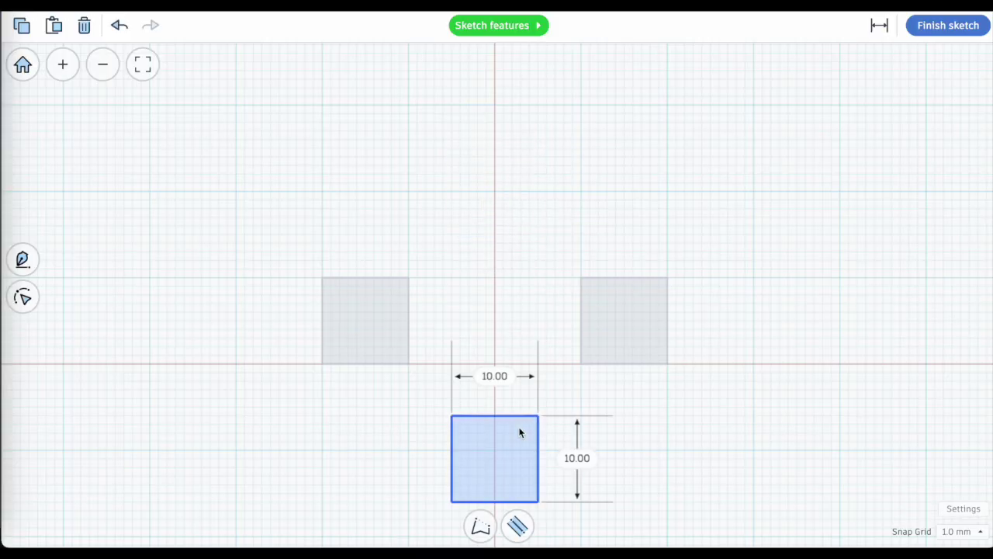
key("Delete")
Convert all corner points of the square left of the vertical axis to curves, forming a circle, and leave point editing.
left_click(362, 318)
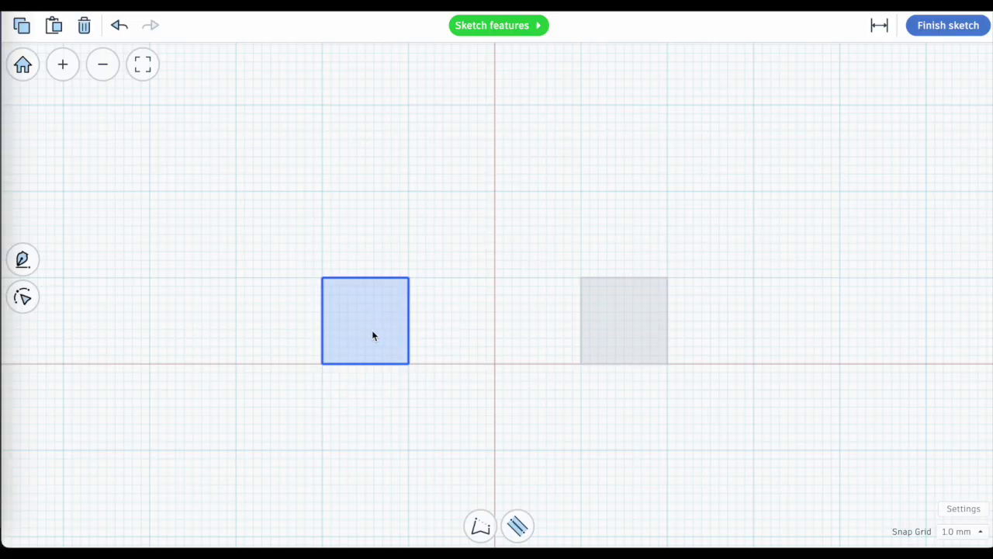
double_click(371, 335)
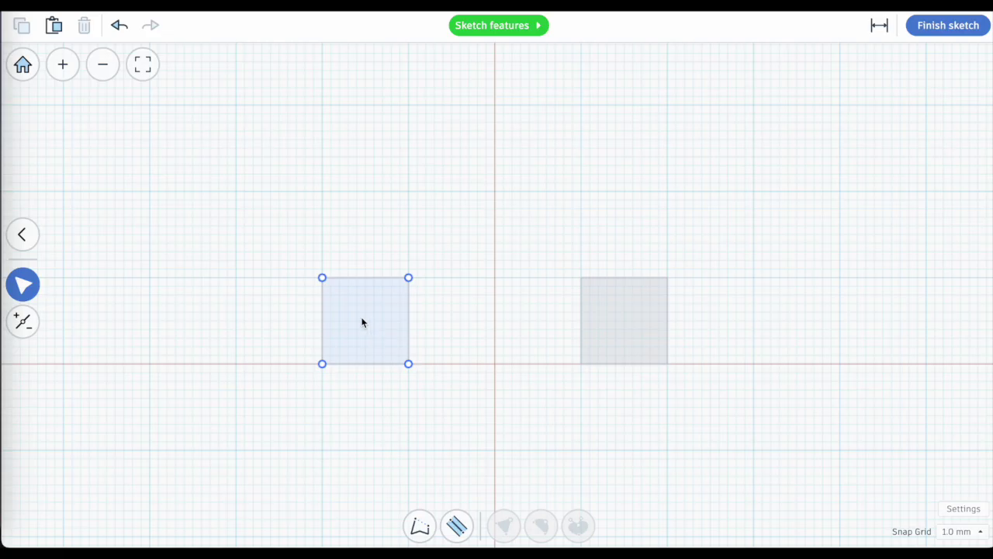
double_click(362, 322)
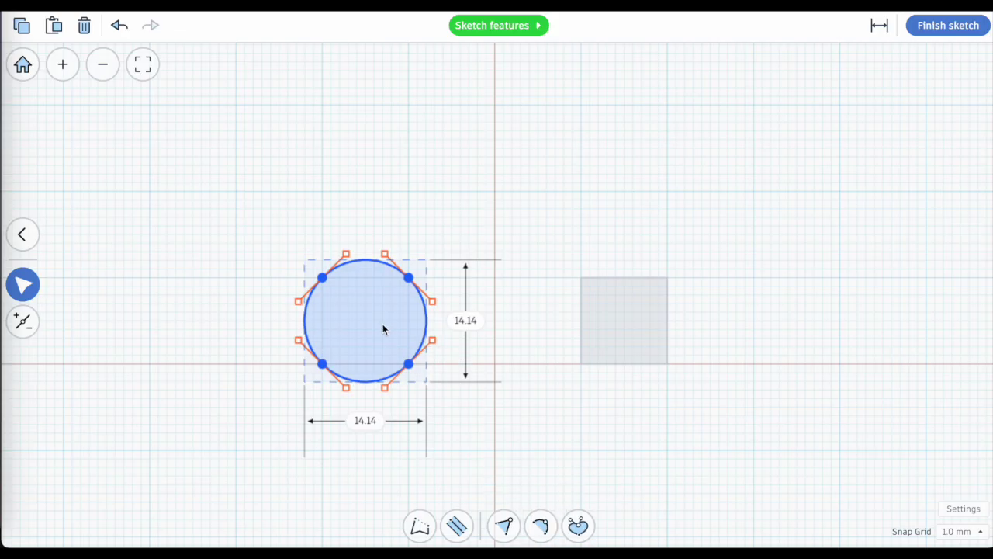
left_click(630, 336)
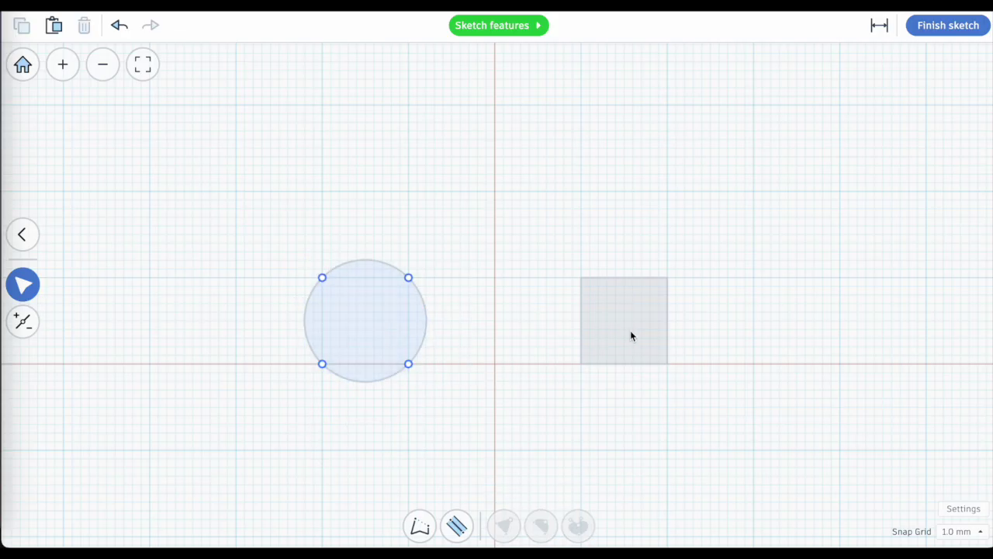
left_click(21, 235)
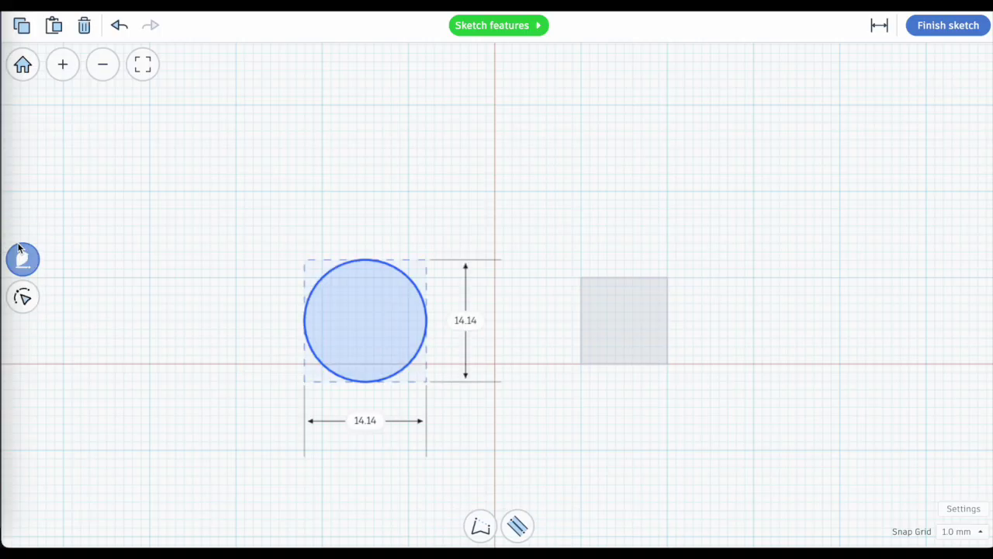
Convert all corner points of the square right of the vertical axis to curves, forming a second circle.
left_click(619, 334)
left_click(621, 331)
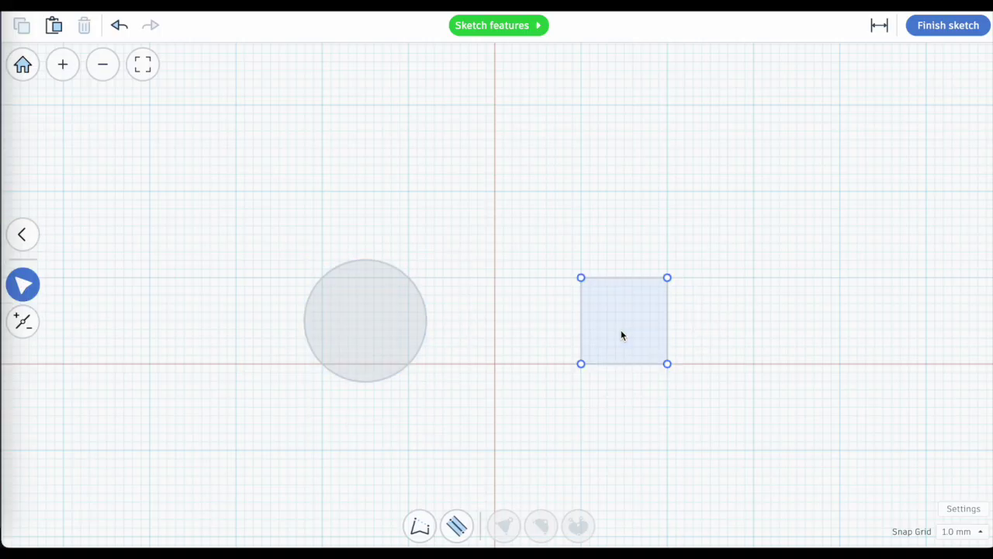
double_click(621, 334)
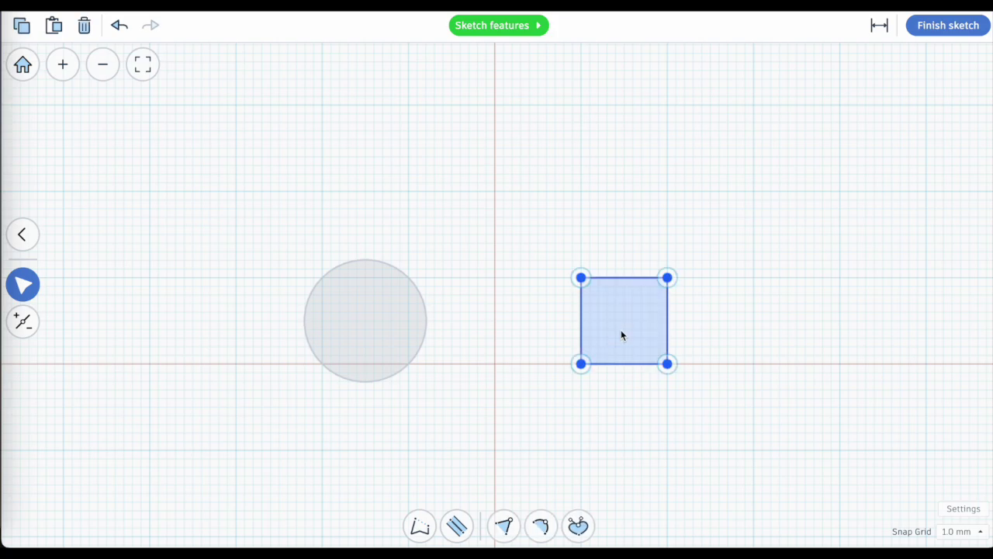
left_click(663, 172)
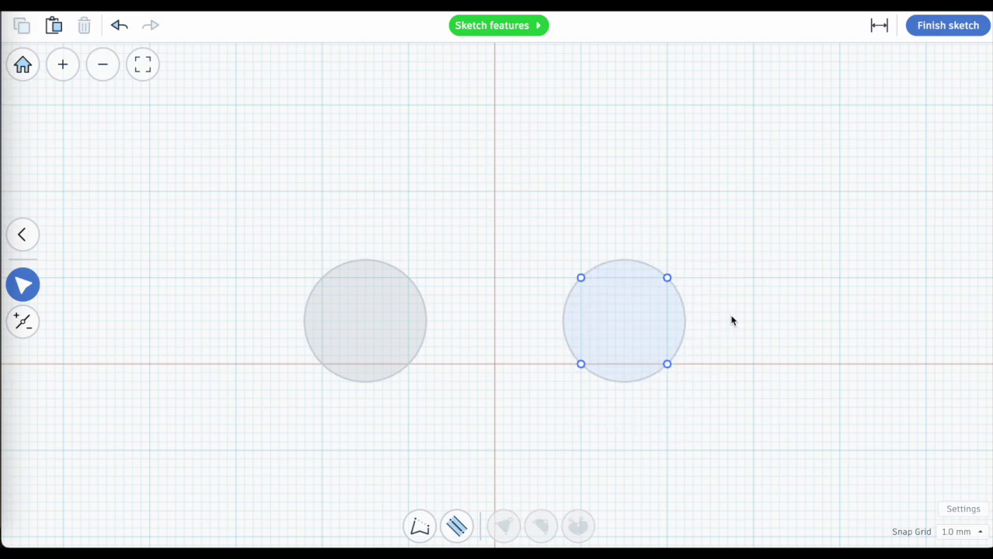
Turn on a stroke of width 2.0 for both circles so they become rings, and finish the sketch.
left_click(630, 333)
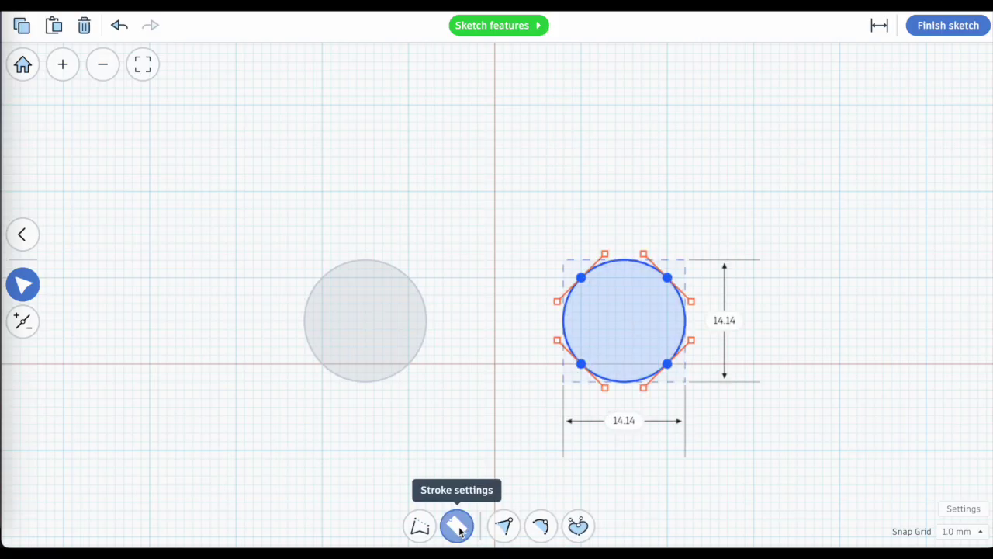
left_click(458, 526)
left_click(402, 481)
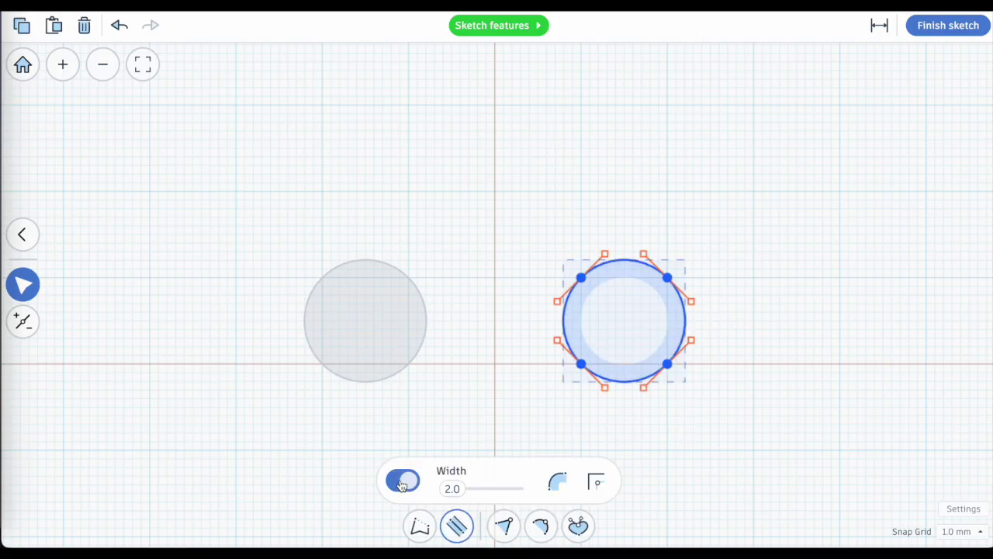
left_click(364, 346)
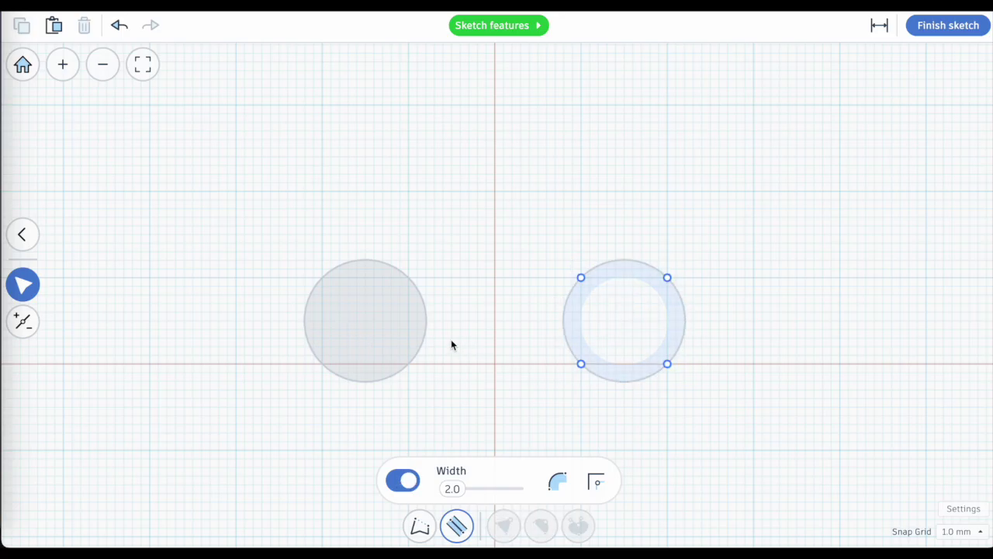
left_click(395, 326)
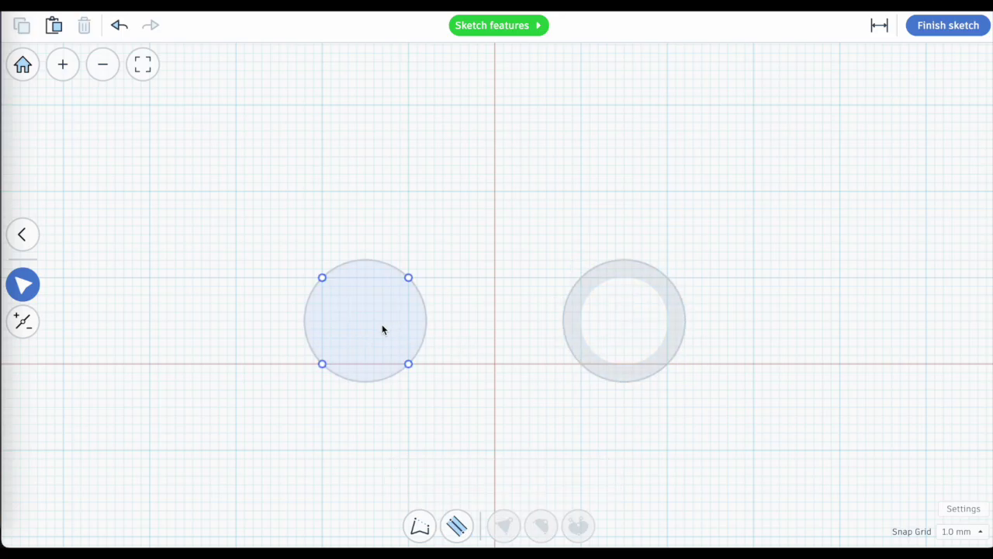
left_click(458, 527)
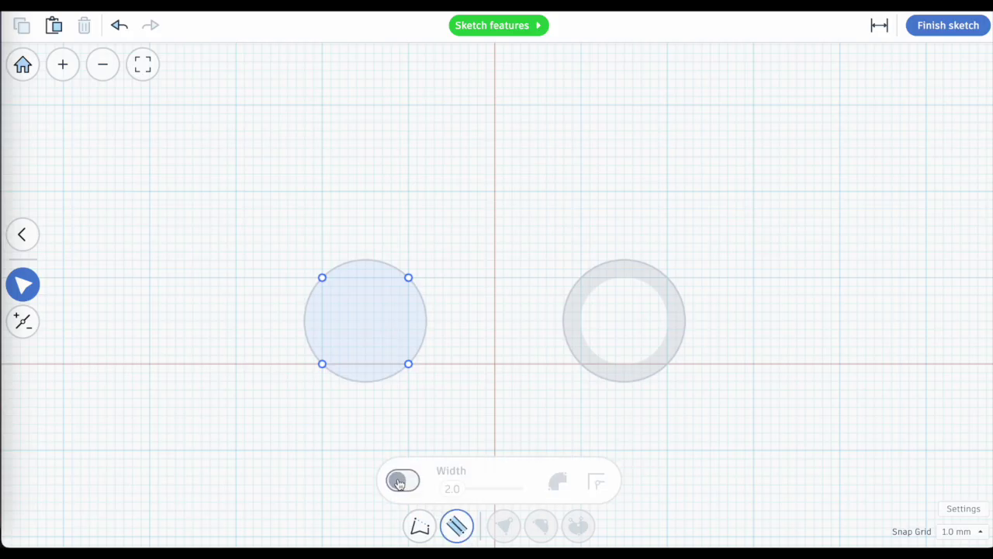
left_click(399, 483)
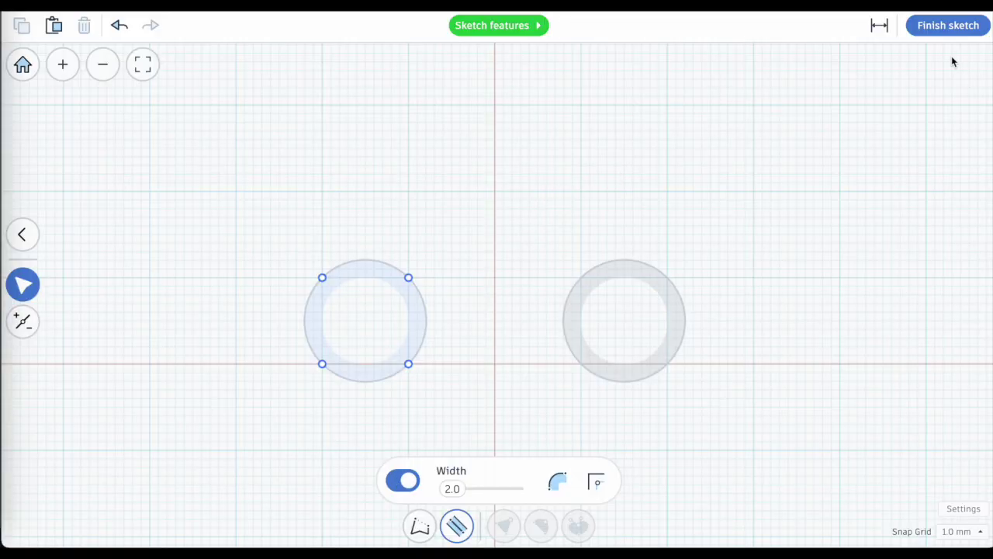
left_click(940, 27)
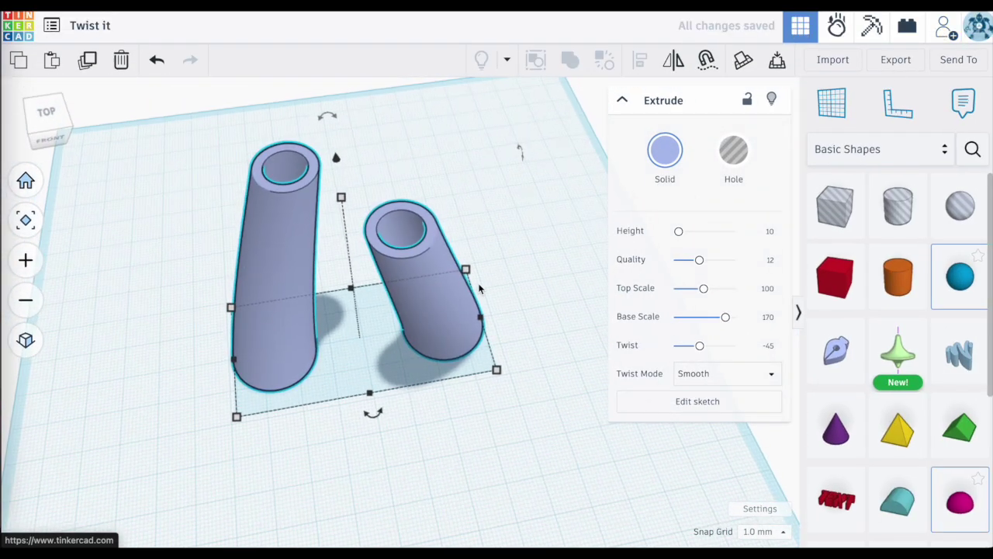
Set the twist of the two hollow tubes to 360.
left_click(458, 415)
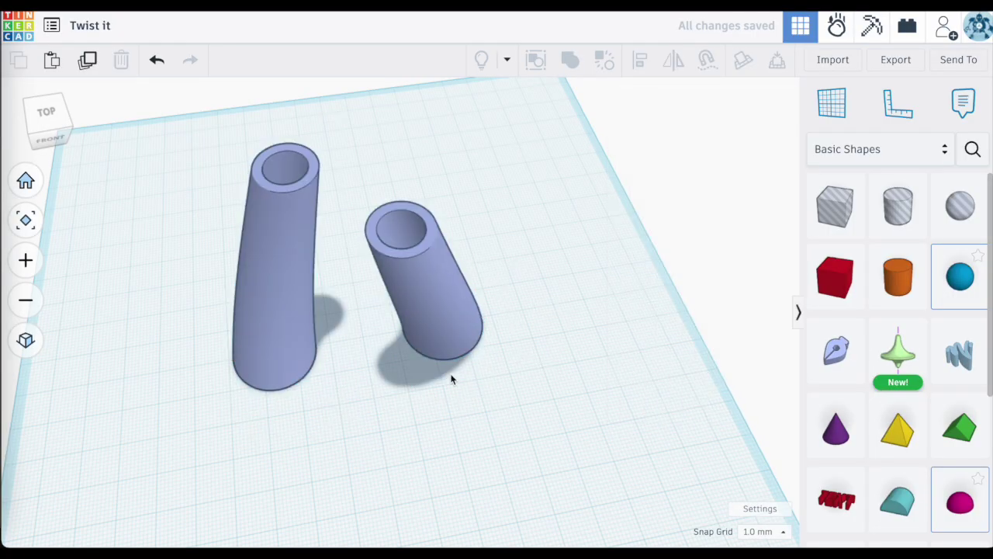
left_click(439, 328)
right_click_drag(439, 328, 420, 346)
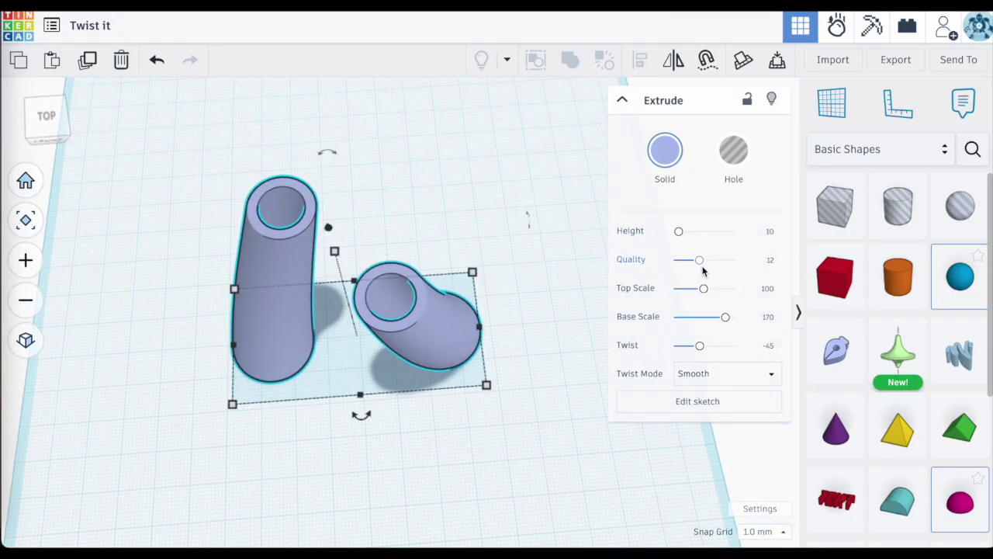
left_click(769, 346)
type("360")
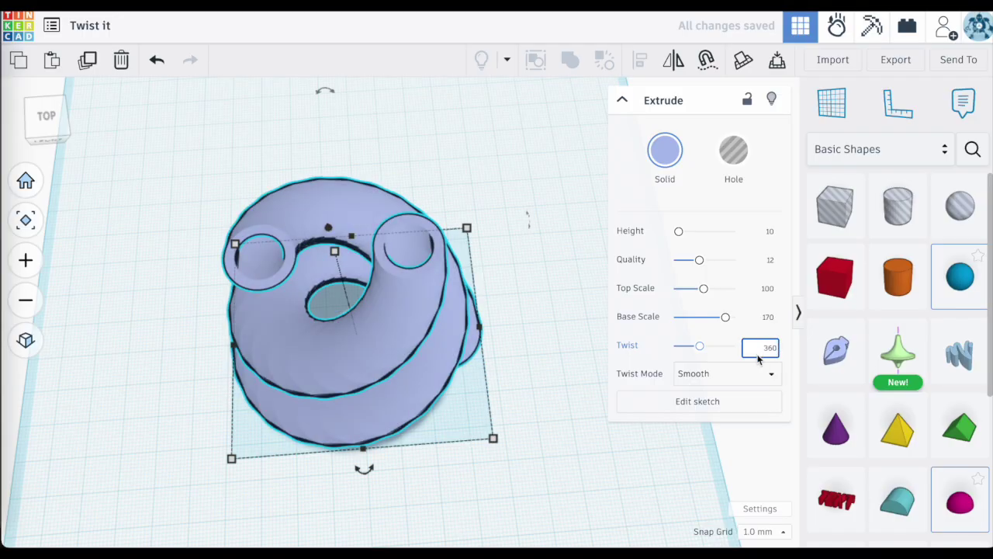
left_click(572, 381)
Stretch the twisted tubes vertically to a height of 145 mm.
right_click_drag(588, 346, 523, 335)
right_click_drag(370, 313, 438, 284)
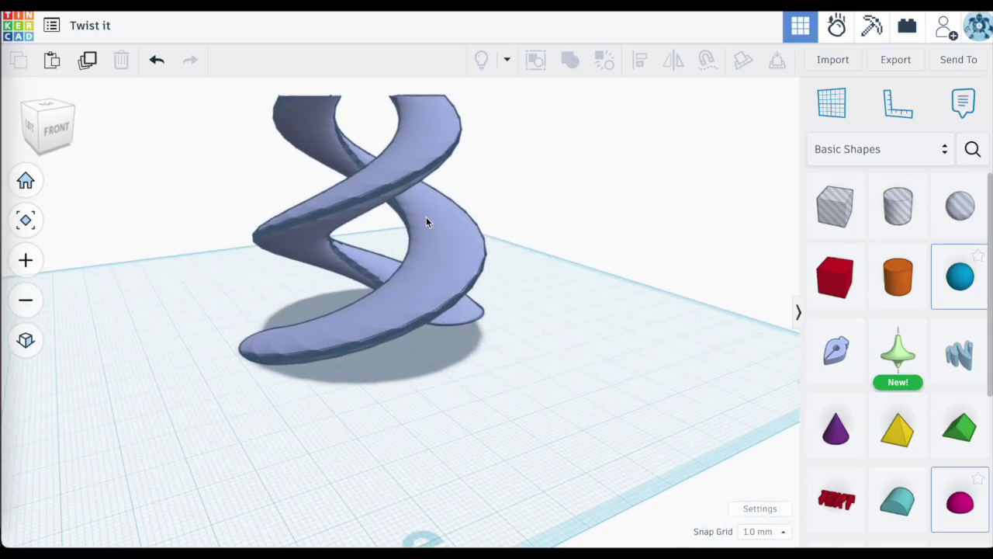
scroll(426, 222, "down", 2)
left_click(378, 151)
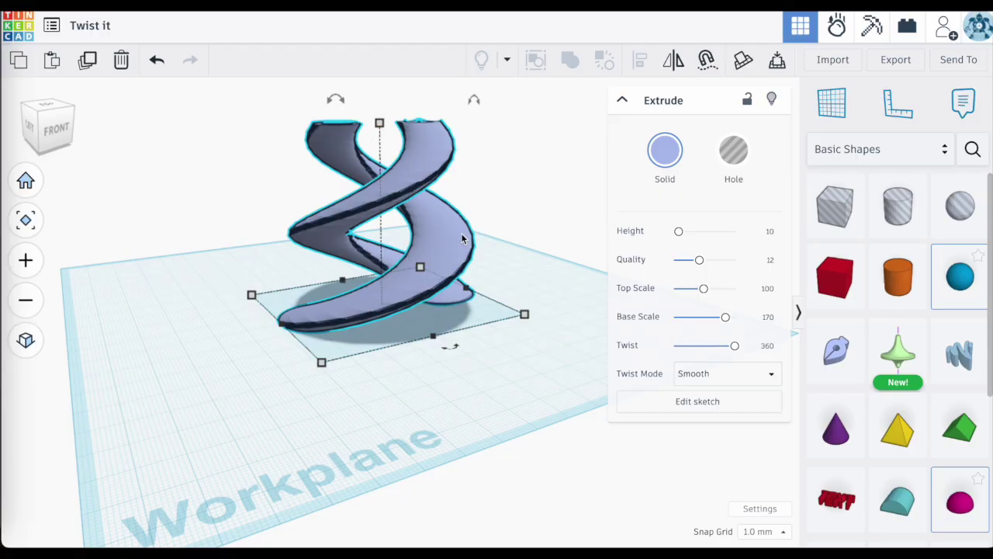
right_click_drag(461, 233, 478, 247)
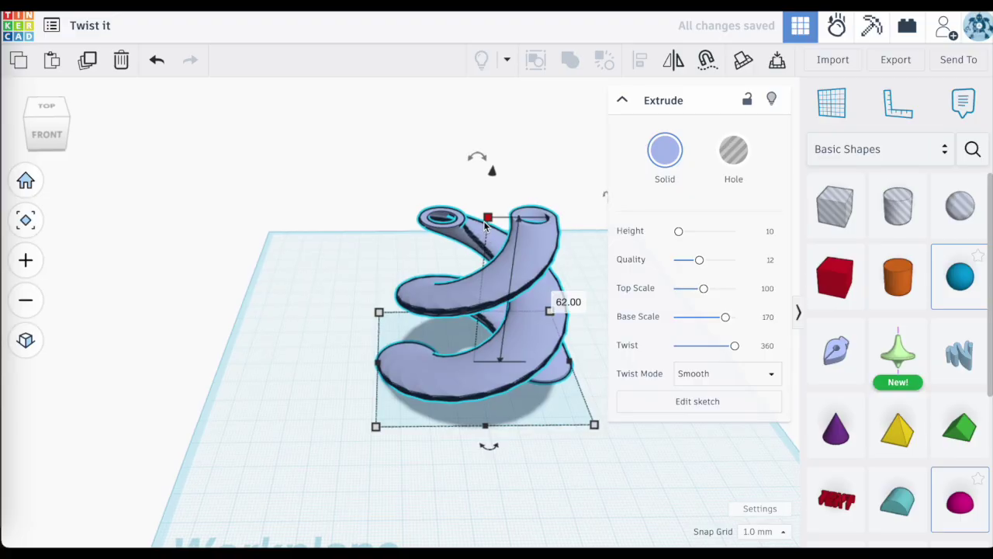
left_click_drag(487, 216, 498, 19)
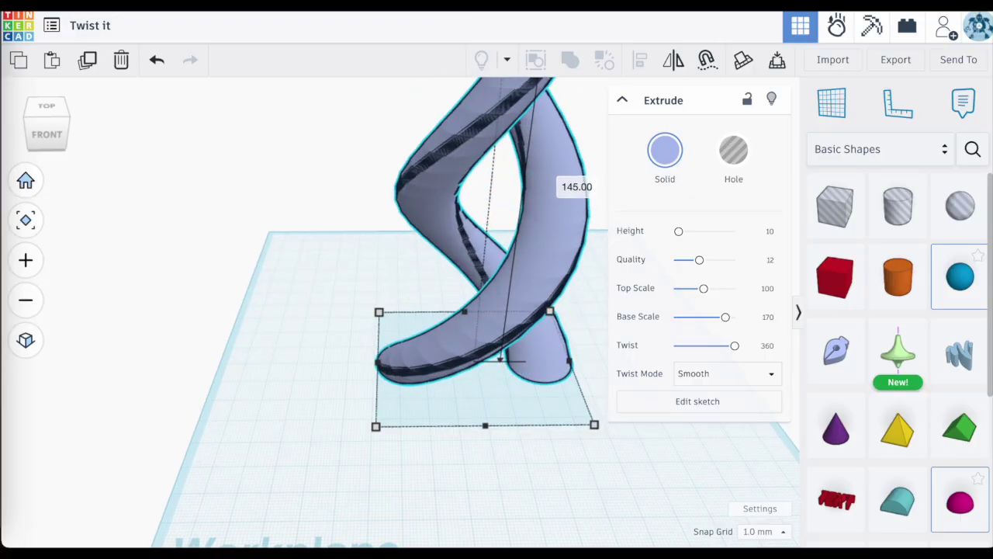
Fit the stretched tubes in the view and examine their intertwined shape and hollow ends from above.
left_click(368, 237)
right_click_drag(368, 240, 462, 294)
scroll(527, 332, "down", 3)
left_click(343, 216)
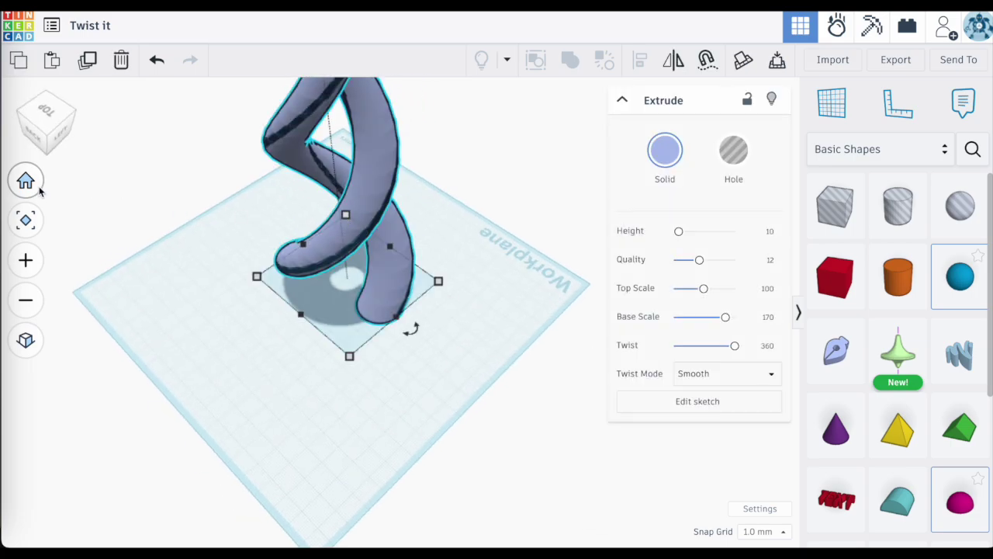
left_click(26, 220)
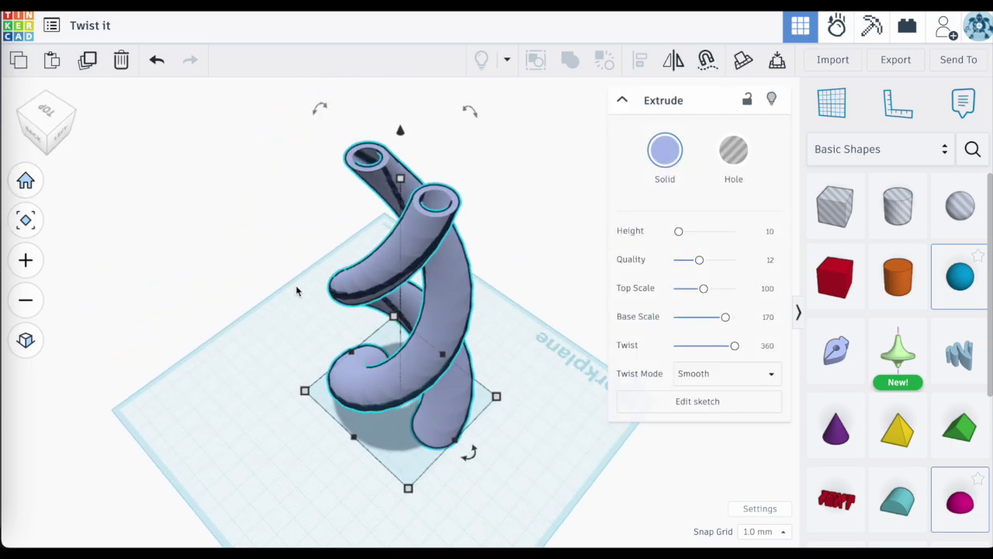
right_click_drag(302, 288, 389, 315)
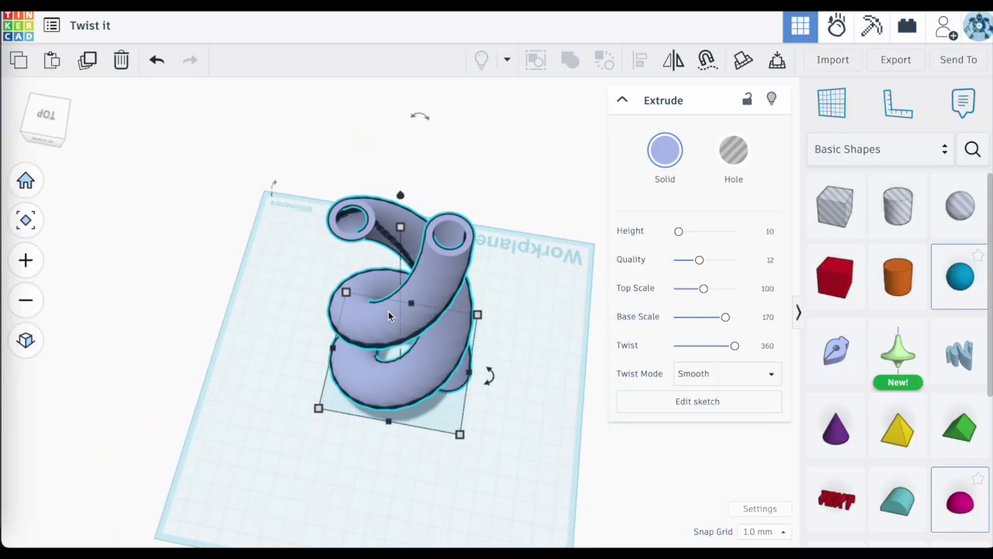